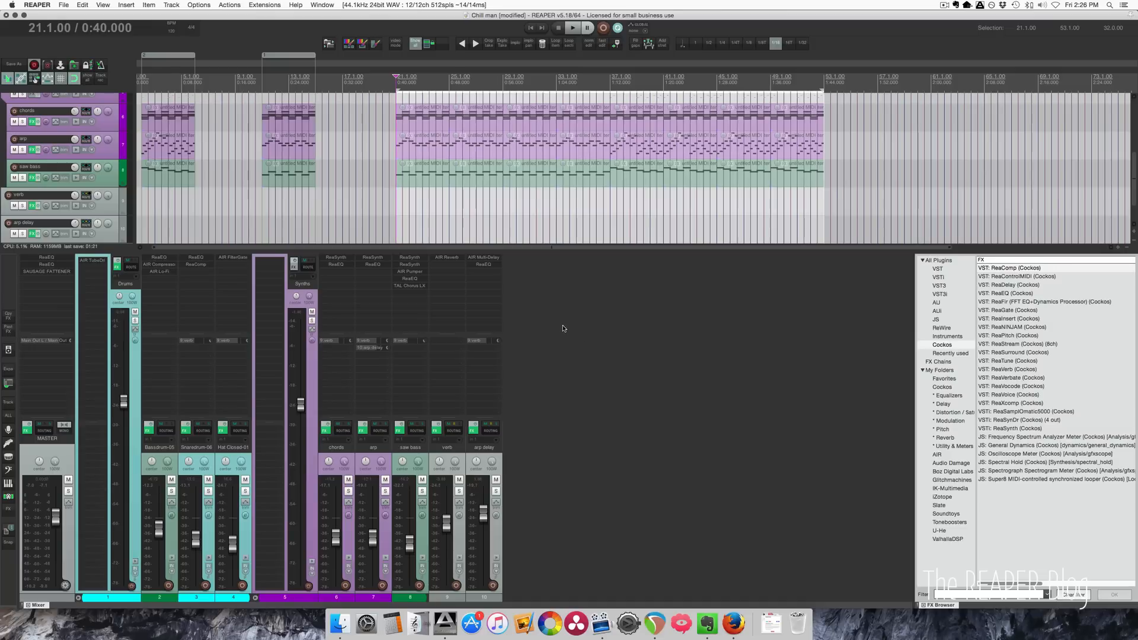
Bring up both ReaSynth instances on saw bass and check the first synth's '2 out' pin routing
click(422, 489)
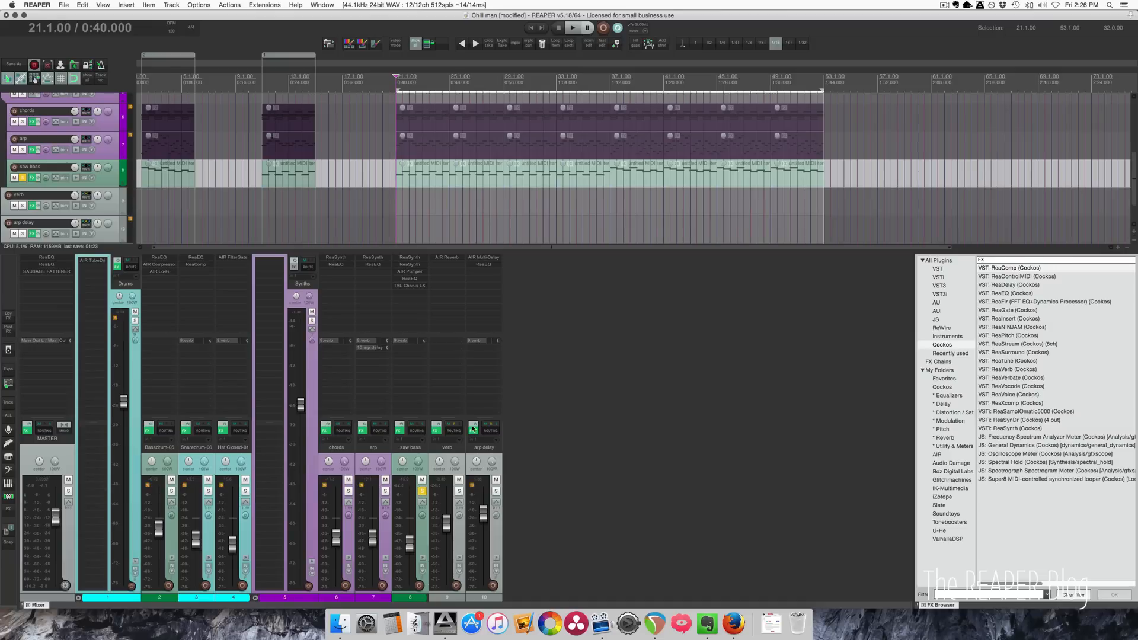
click(410, 265)
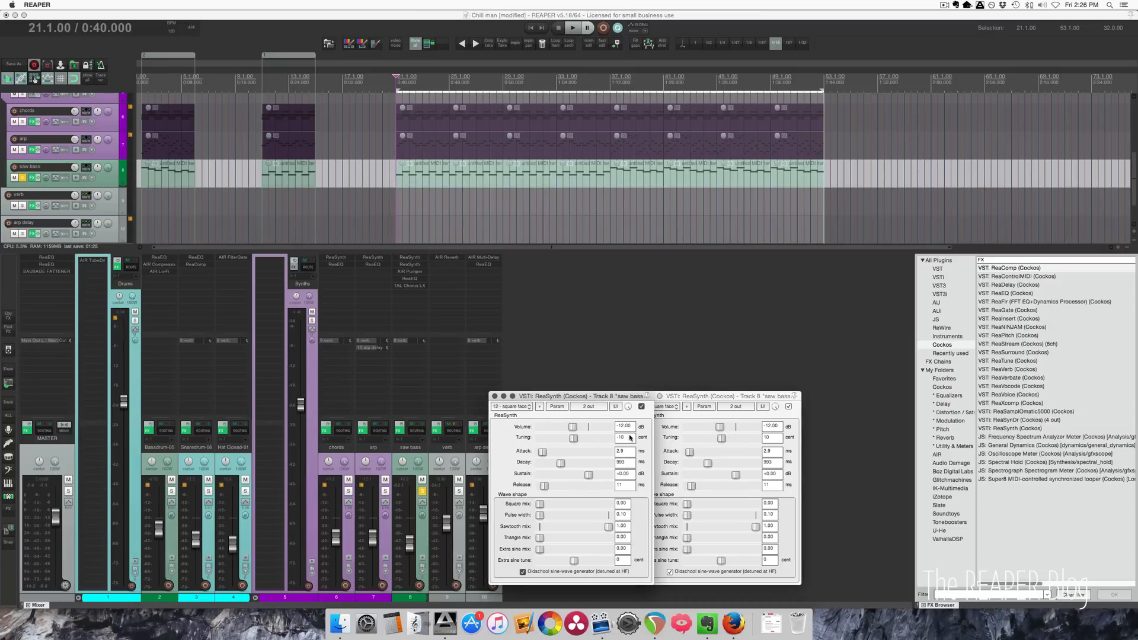
click(603, 408)
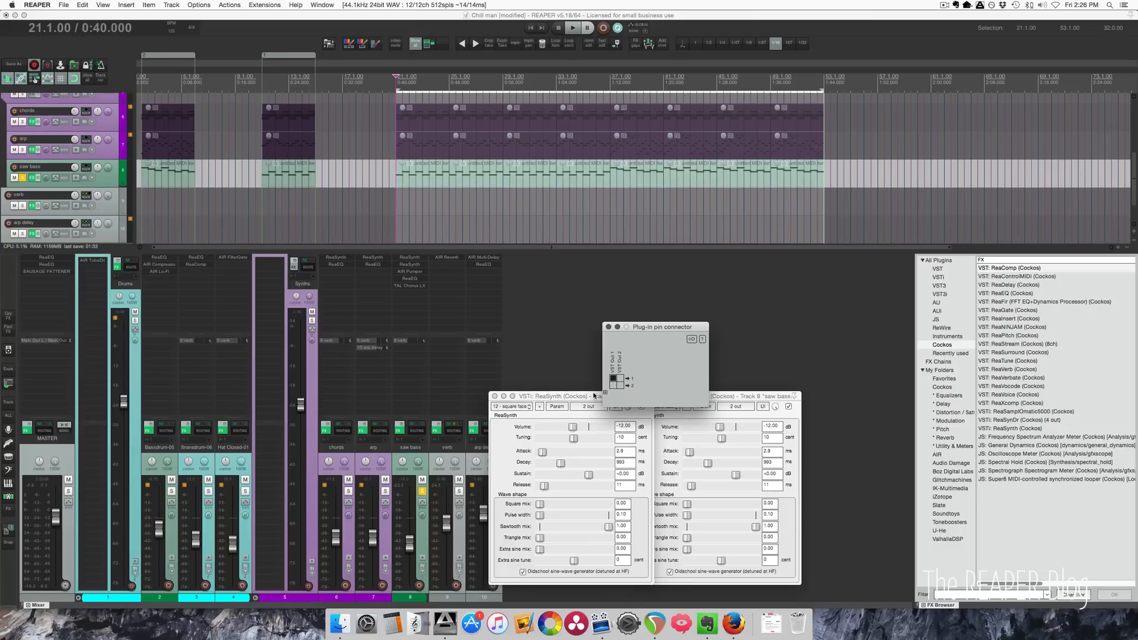
drag(596, 396, 595, 388)
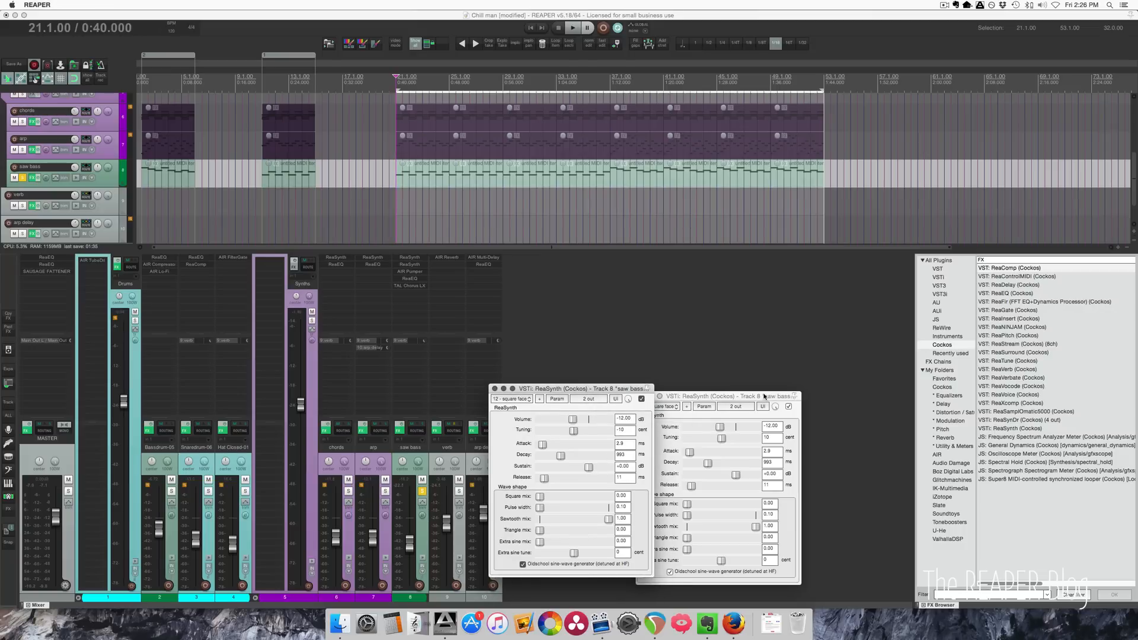
Check the second ReaSynth's '2 out' pin routing and arrange the two windows side by side
click(765, 396)
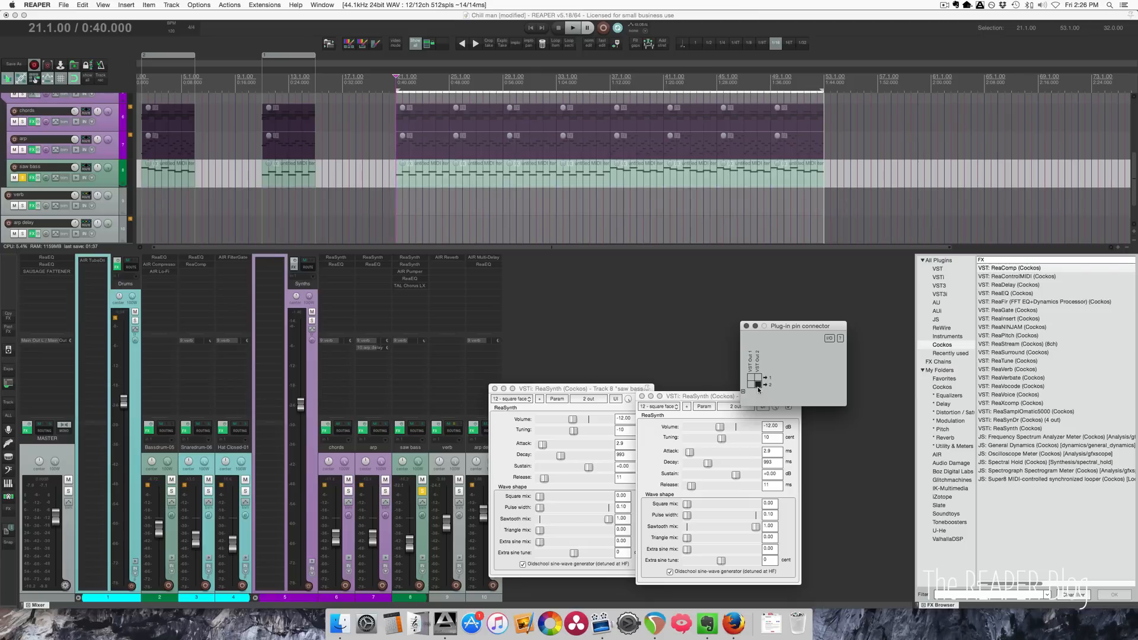
drag(744, 403, 763, 396)
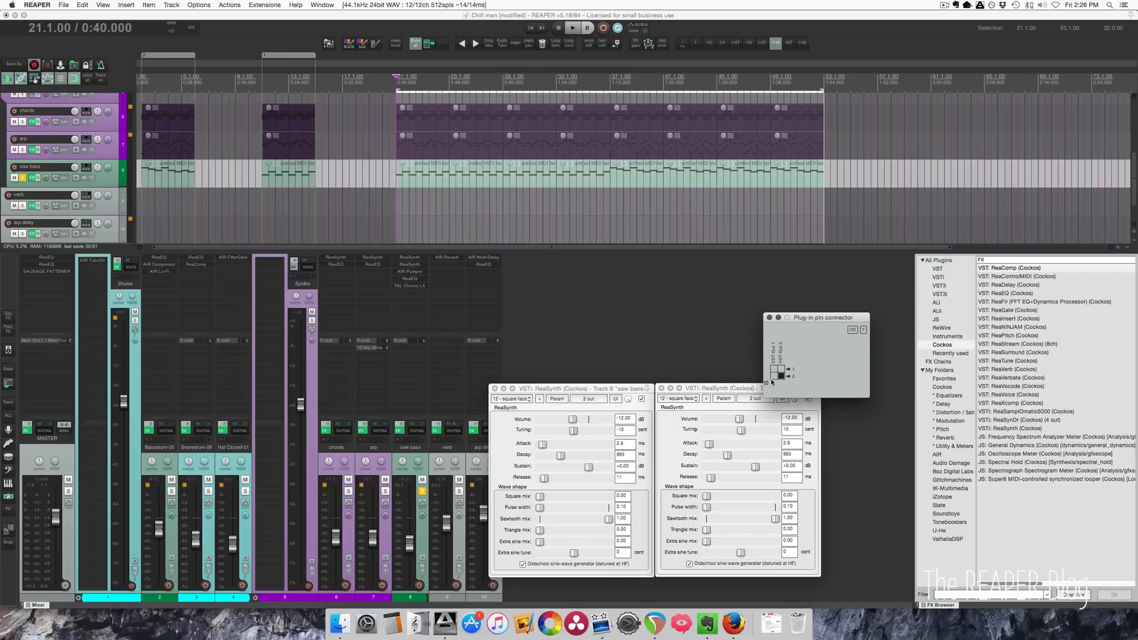
click(764, 387)
click(494, 258)
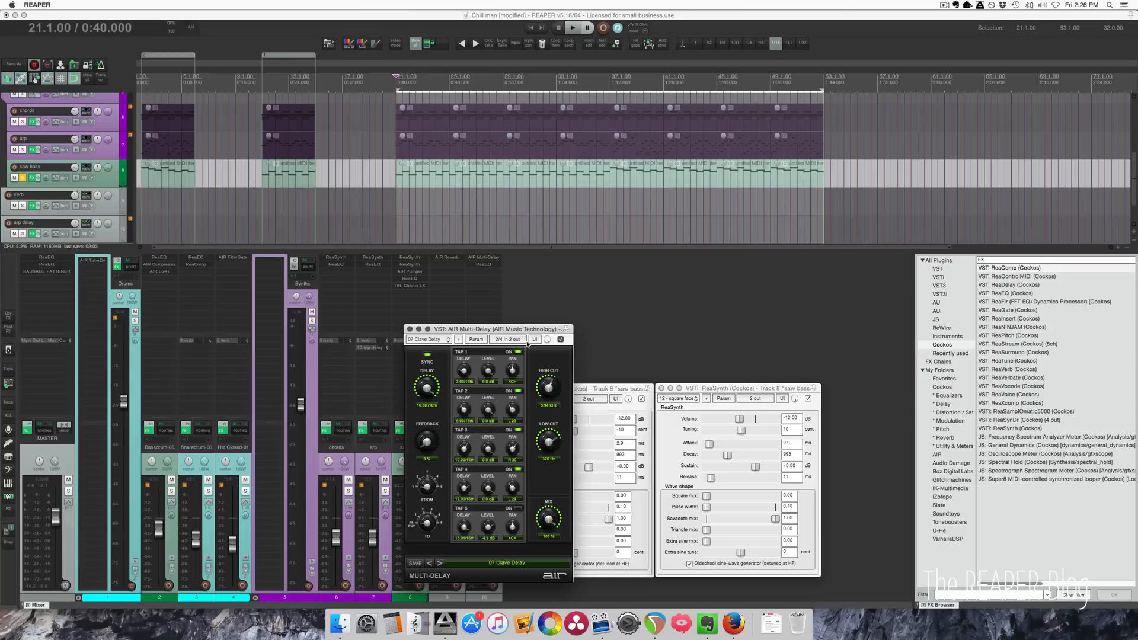
click(518, 342)
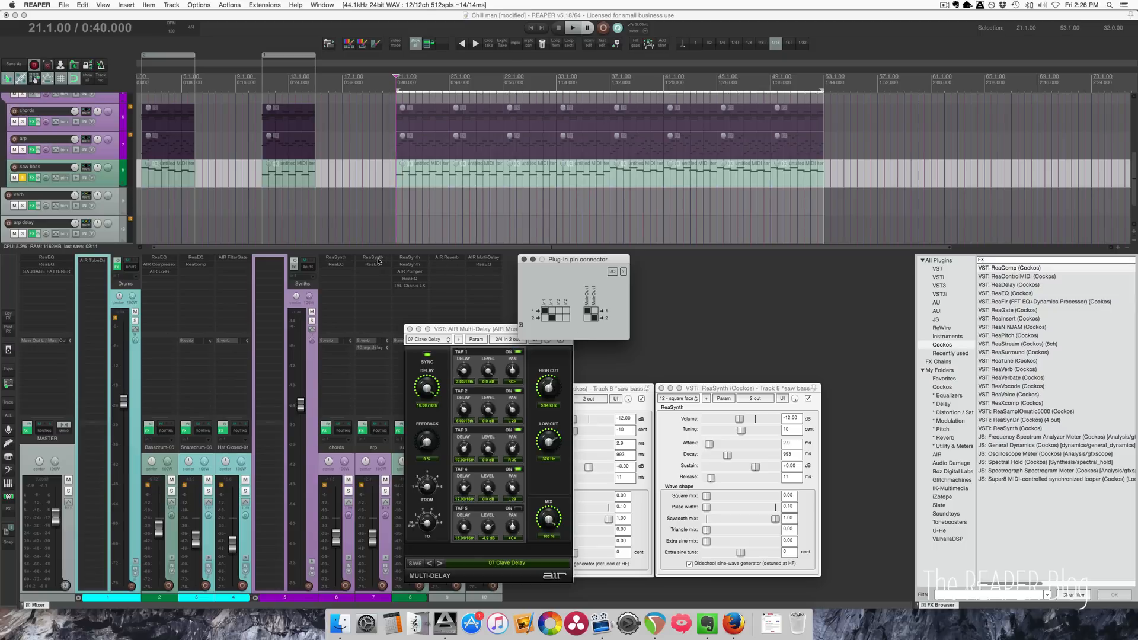
click(525, 260)
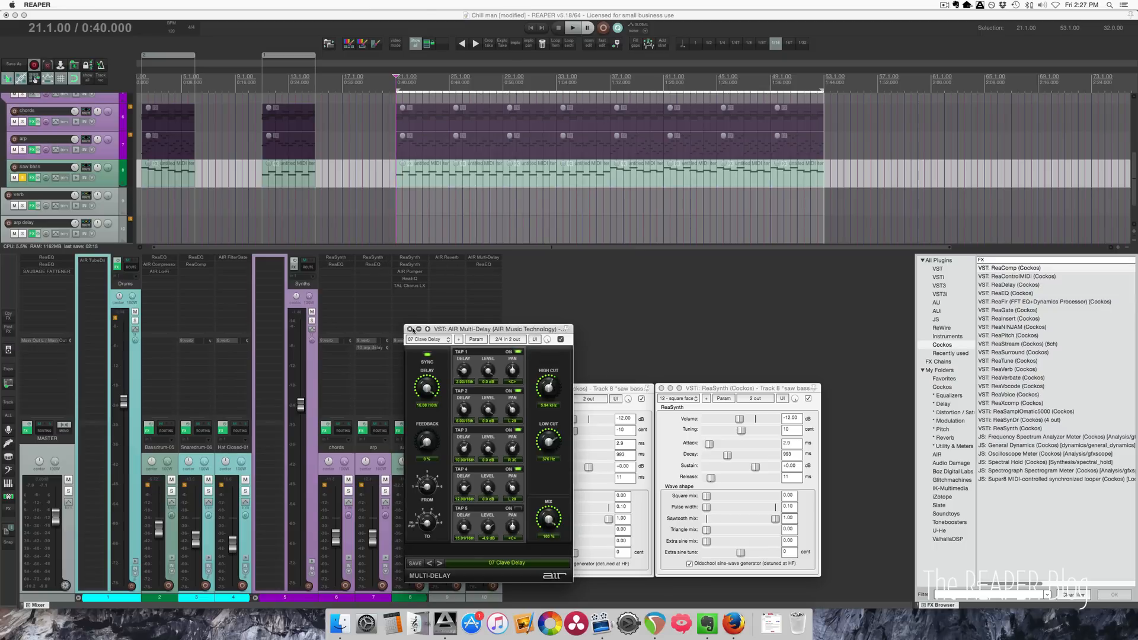
click(410, 330)
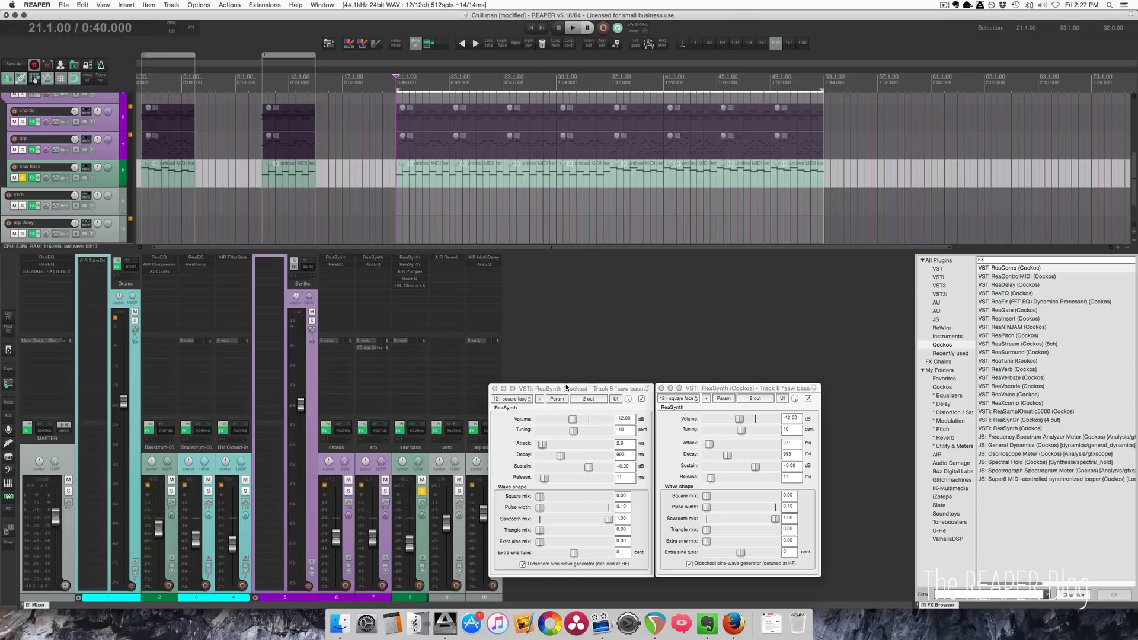
click(591, 398)
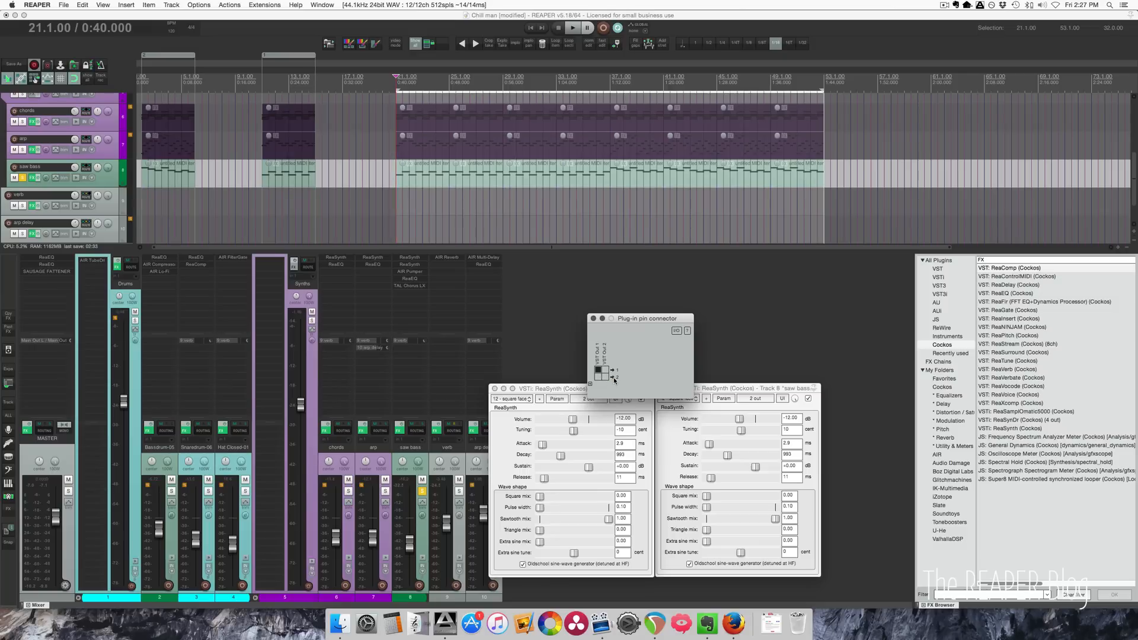
click(580, 389)
click(688, 388)
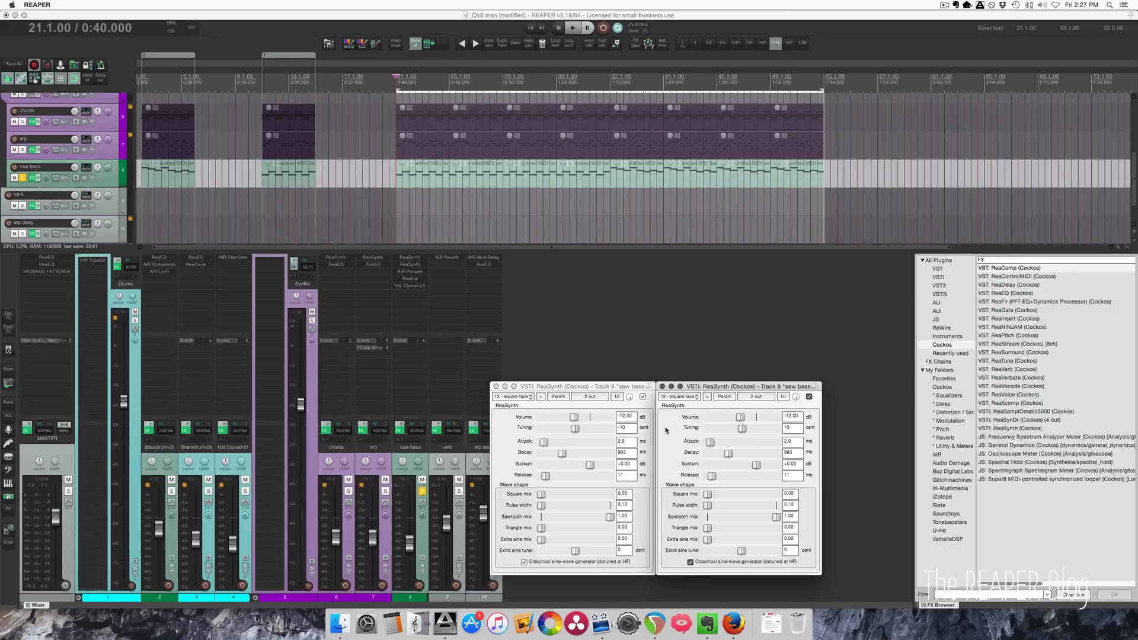
double_click(622, 428)
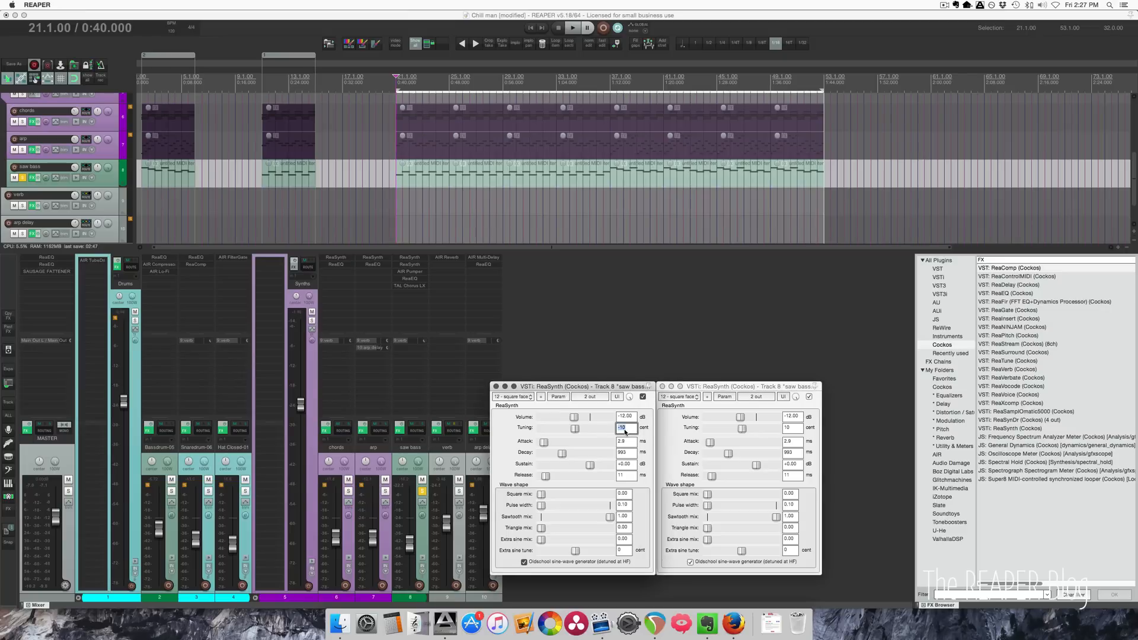
double_click(790, 428)
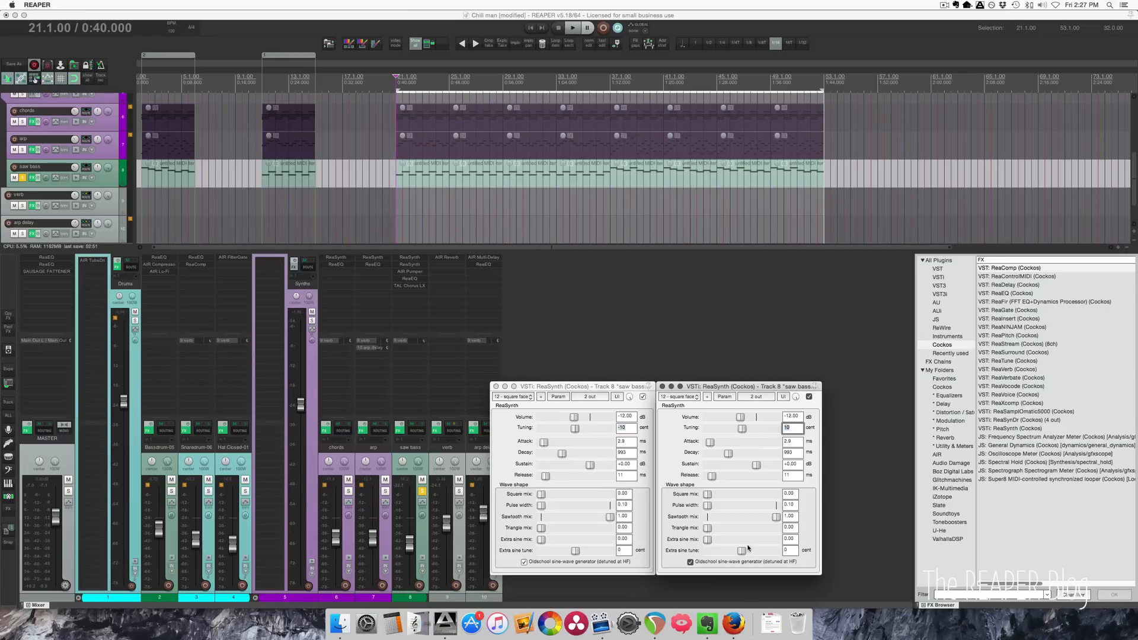
Play and stop the project to hear both detuned ReaSynths on saw bass
click(417, 276)
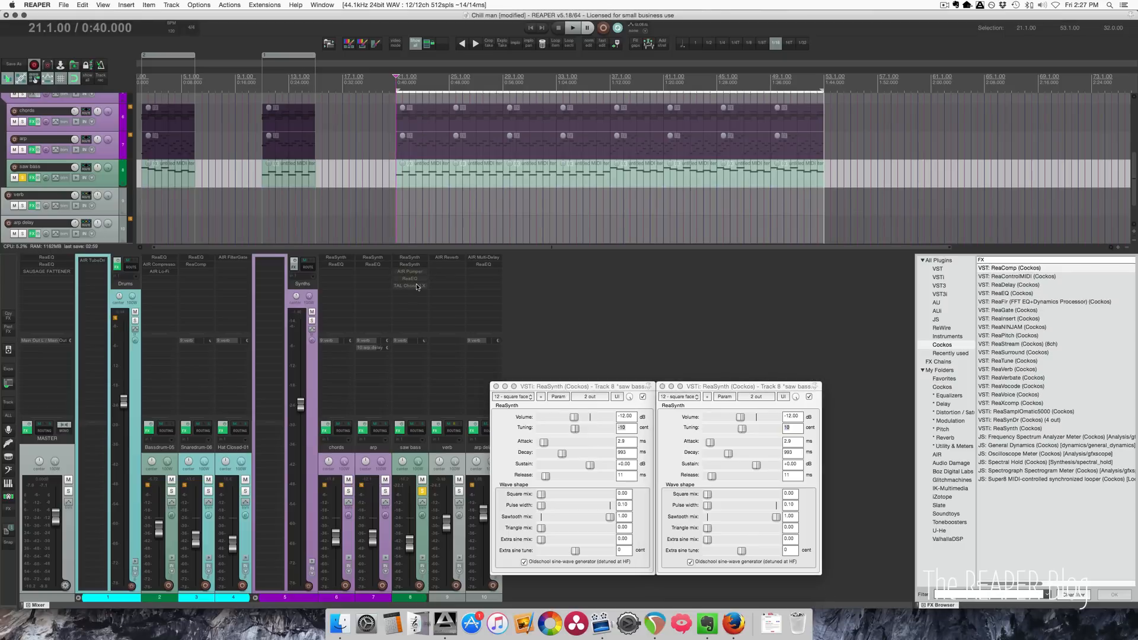
key(space)
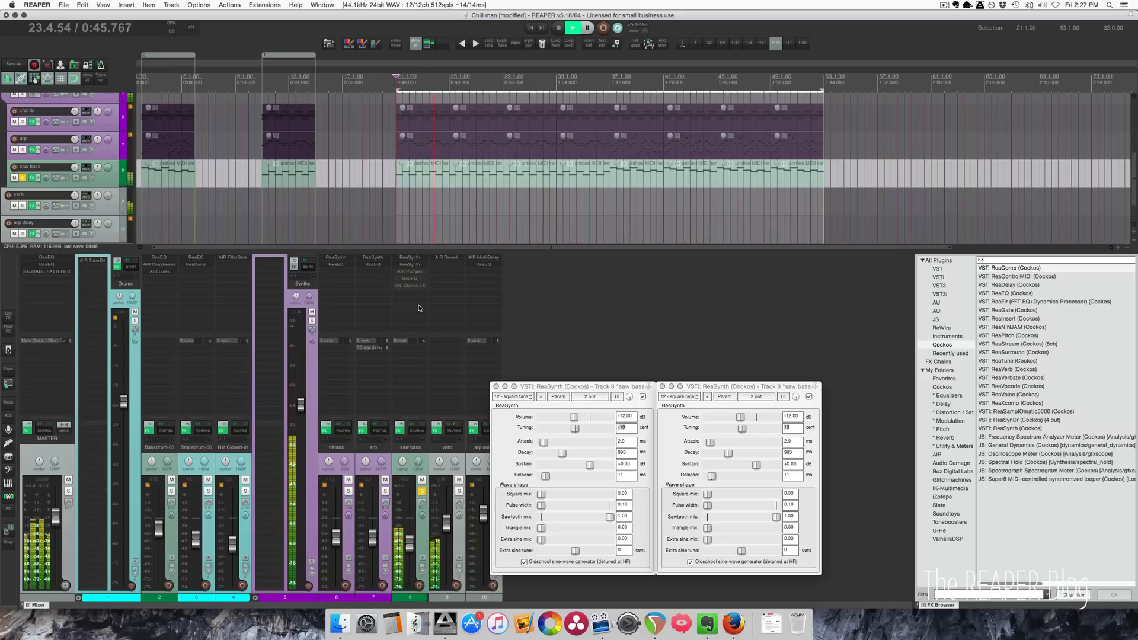
key(space)
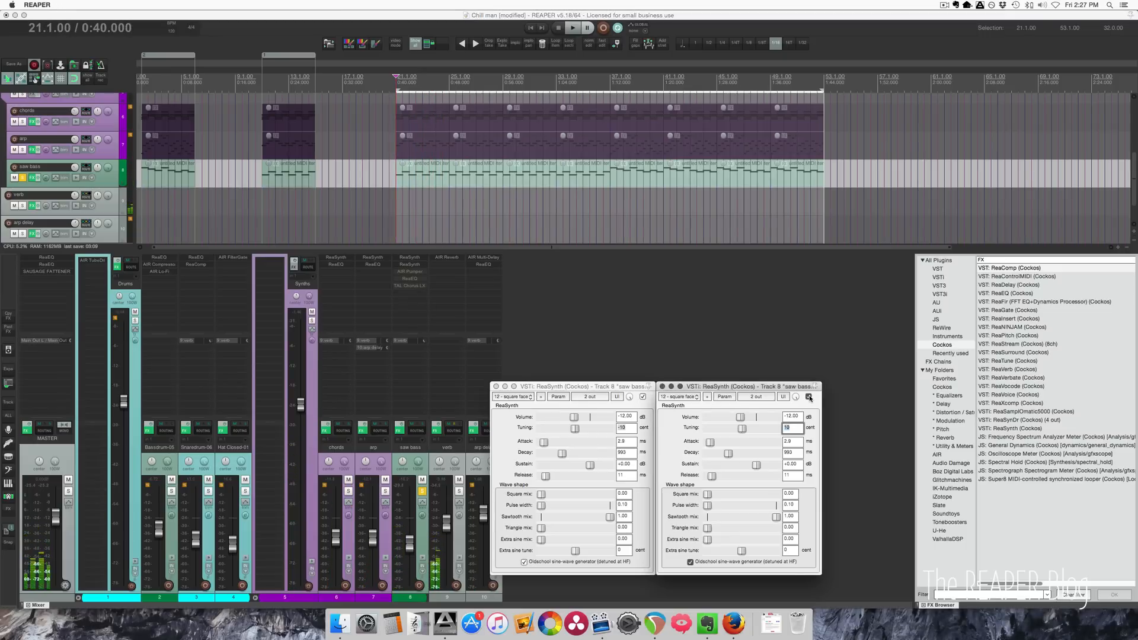
Bypass the second ReaSynth and audition the saw bass with only one synth active
click(808, 397)
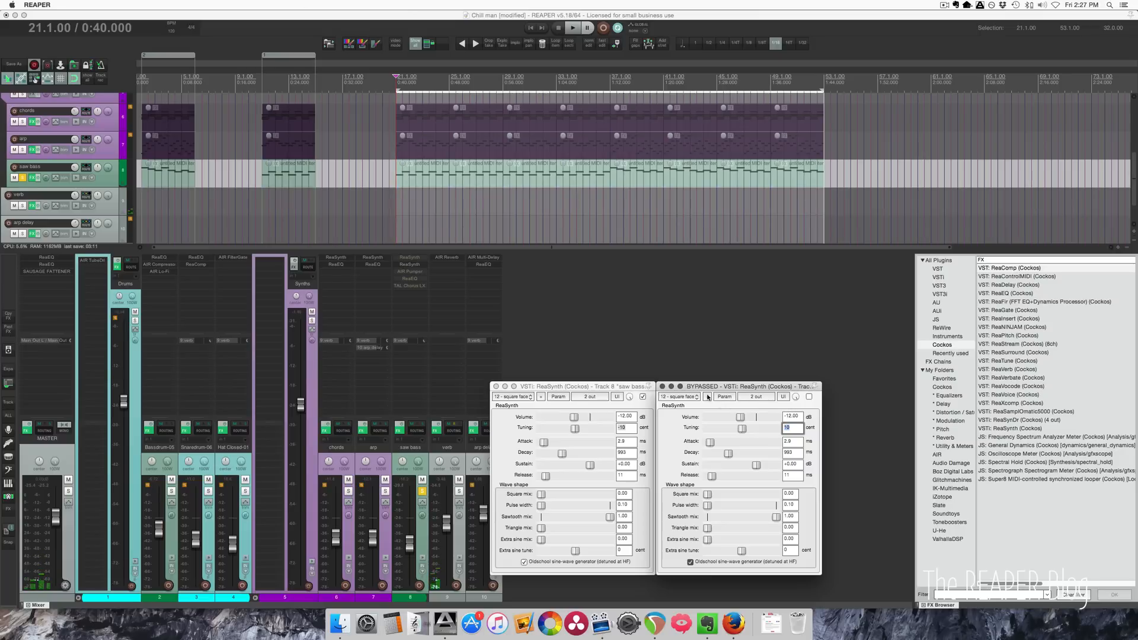
key(BackSpace)
key(space)
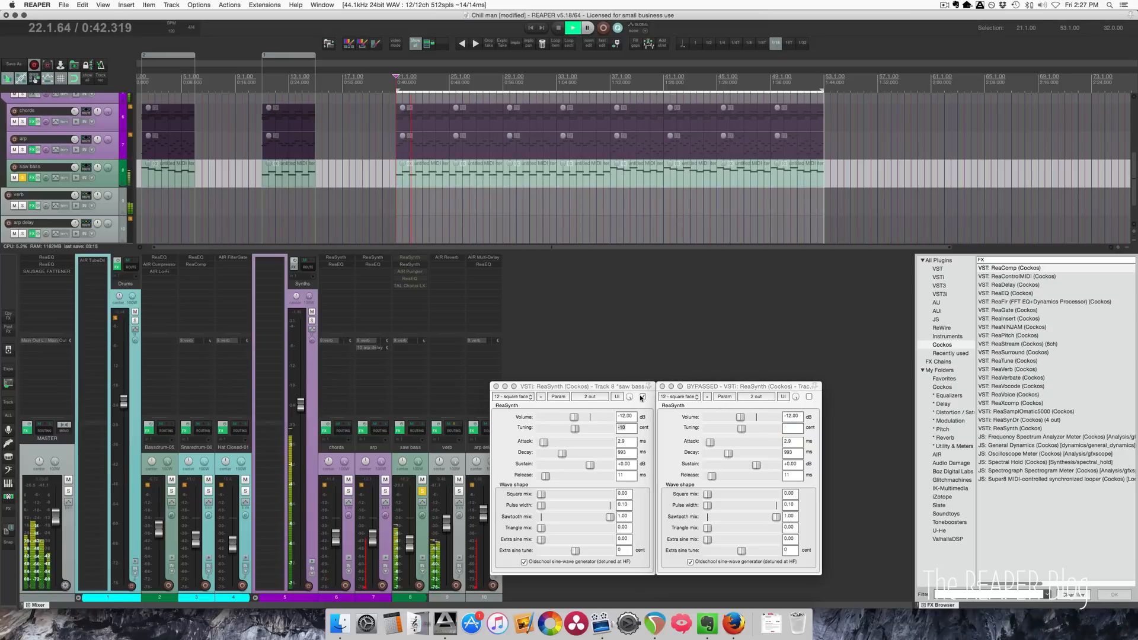
key(space)
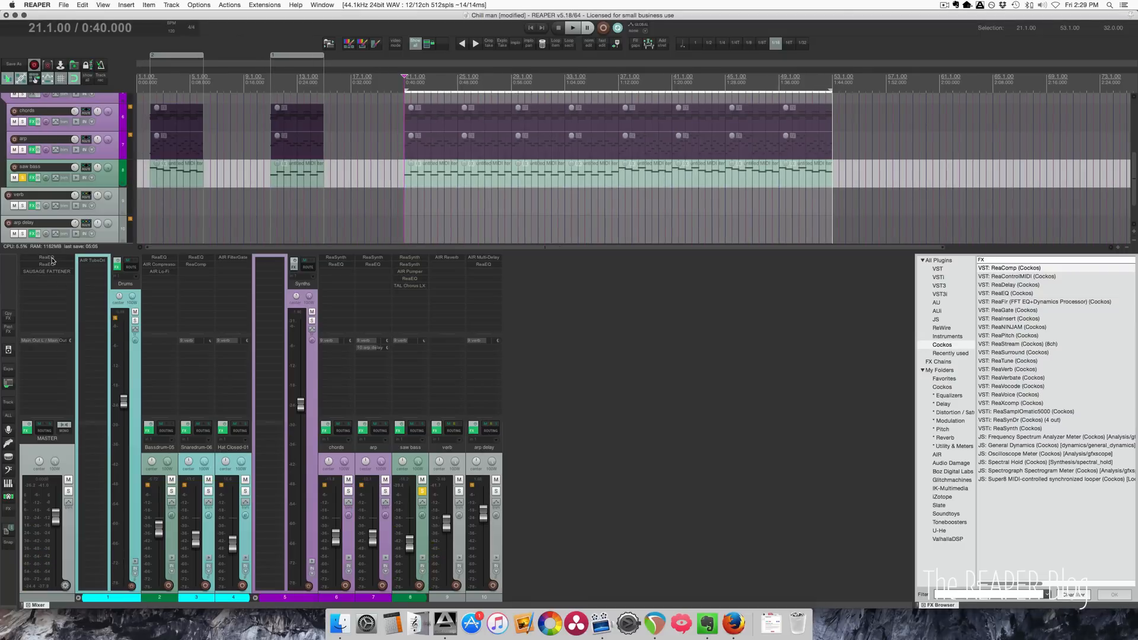
Bring up both master ReaEQs, unsolo saw bass, and start full-mix playback
click(51, 261)
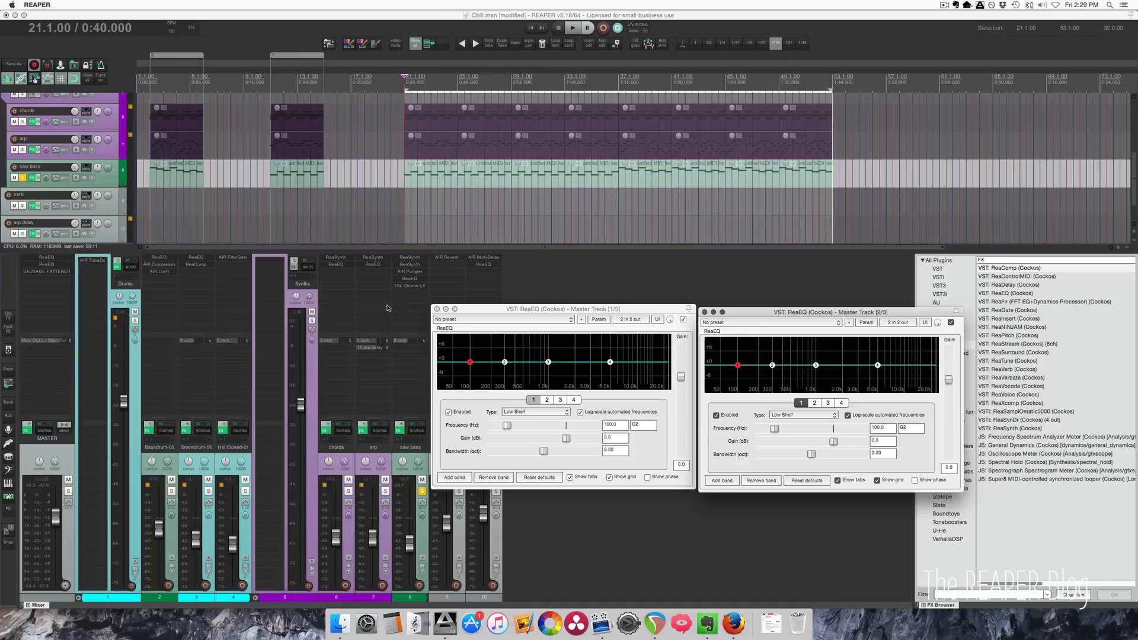
click(422, 492)
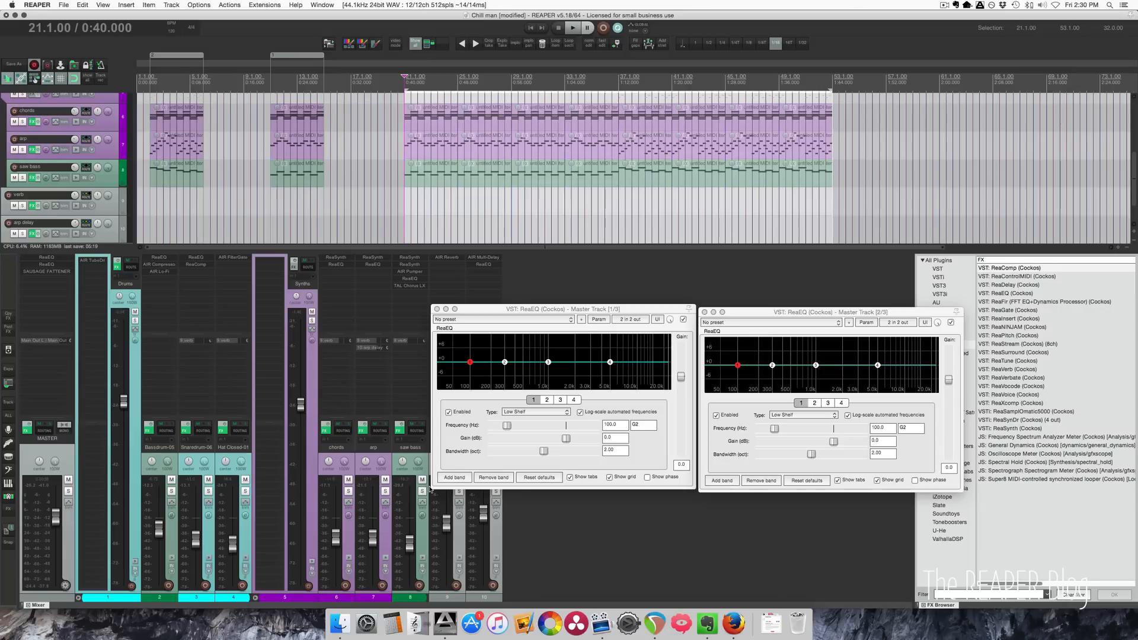
key(space)
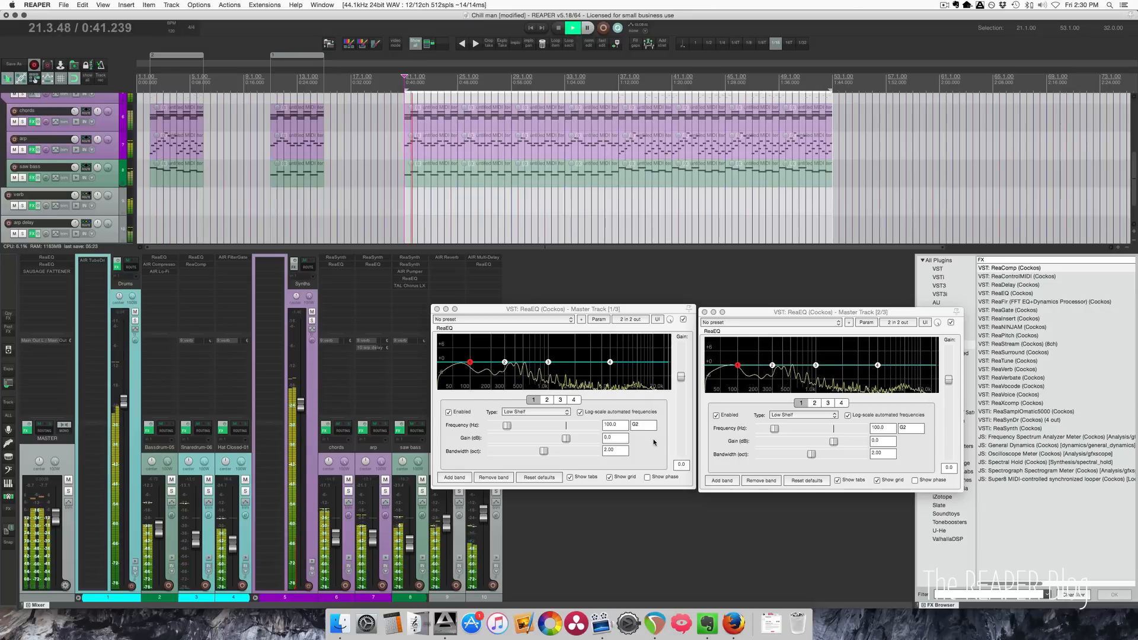
Set the band 4 high-shelf gain to about 3 dB on both the left and right EQs
click(609, 363)
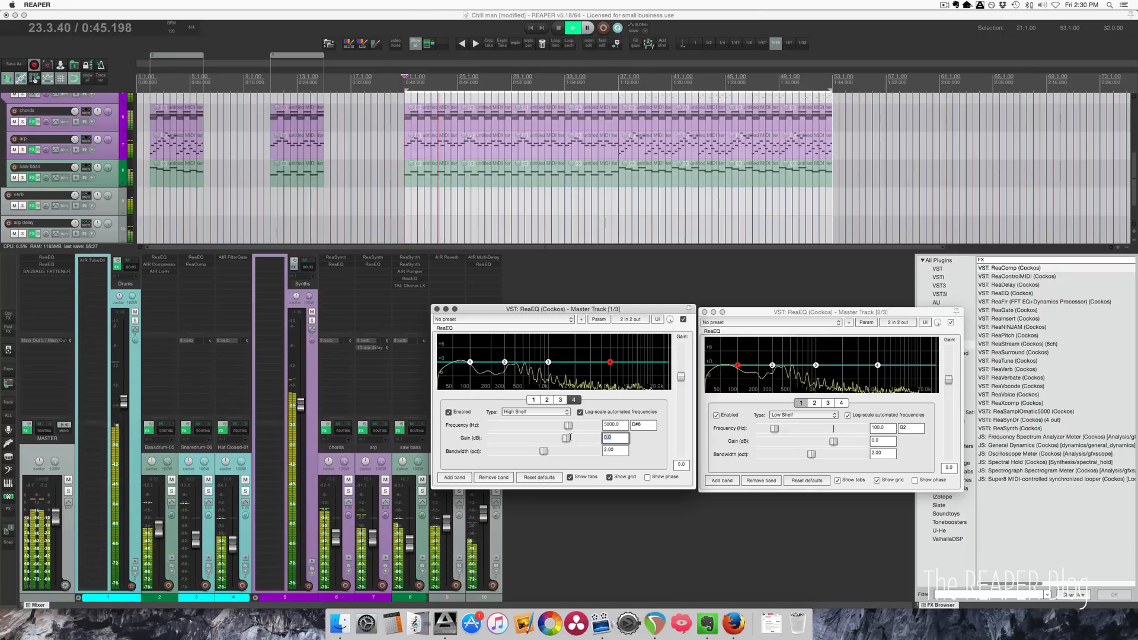
drag(567, 438, 571, 438)
click(883, 441)
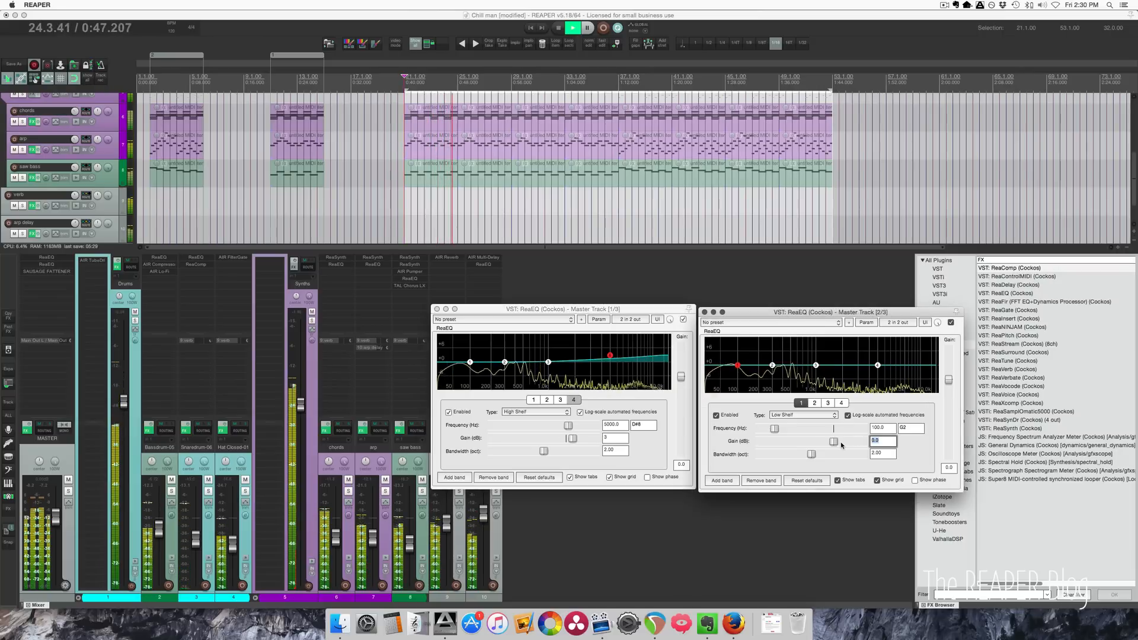
text(3)
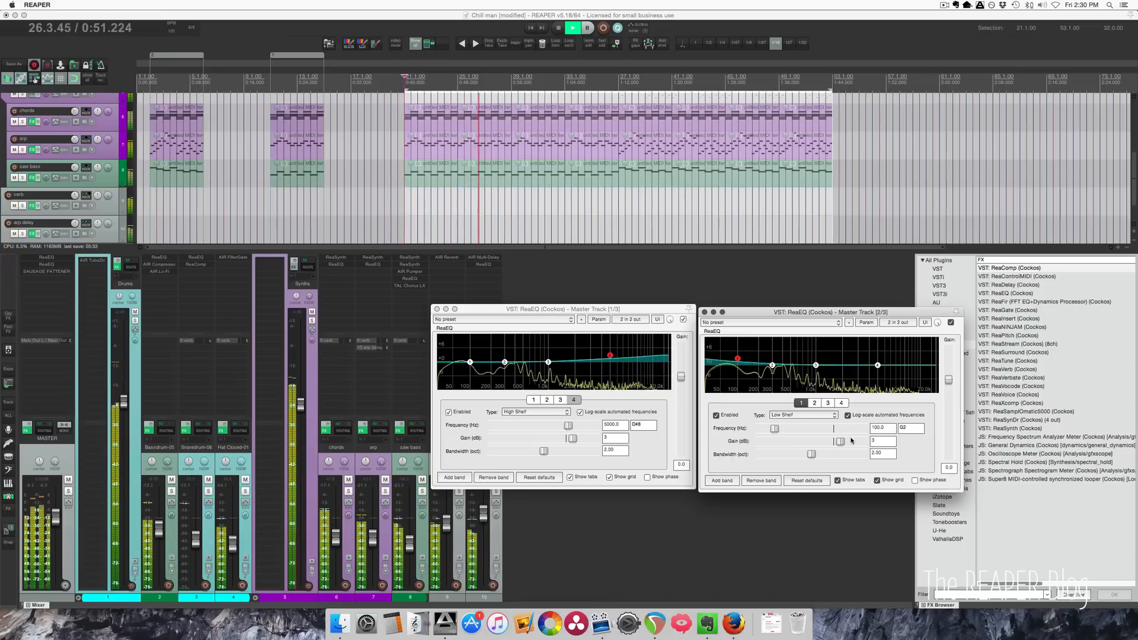
click(841, 403)
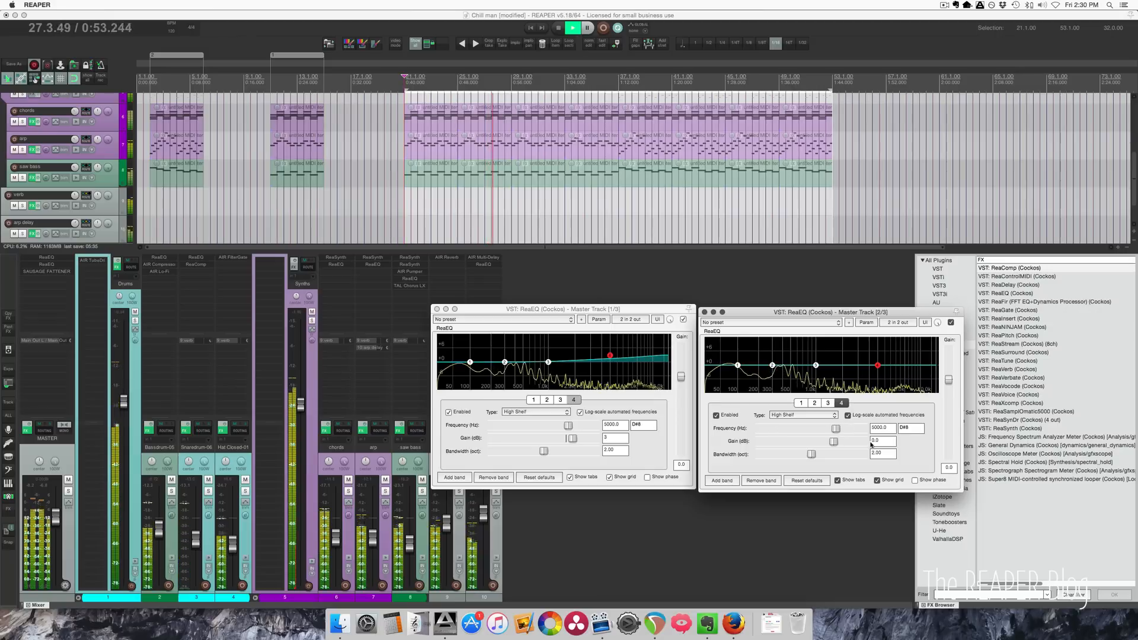
click(883, 442)
text(3)
key(Return)
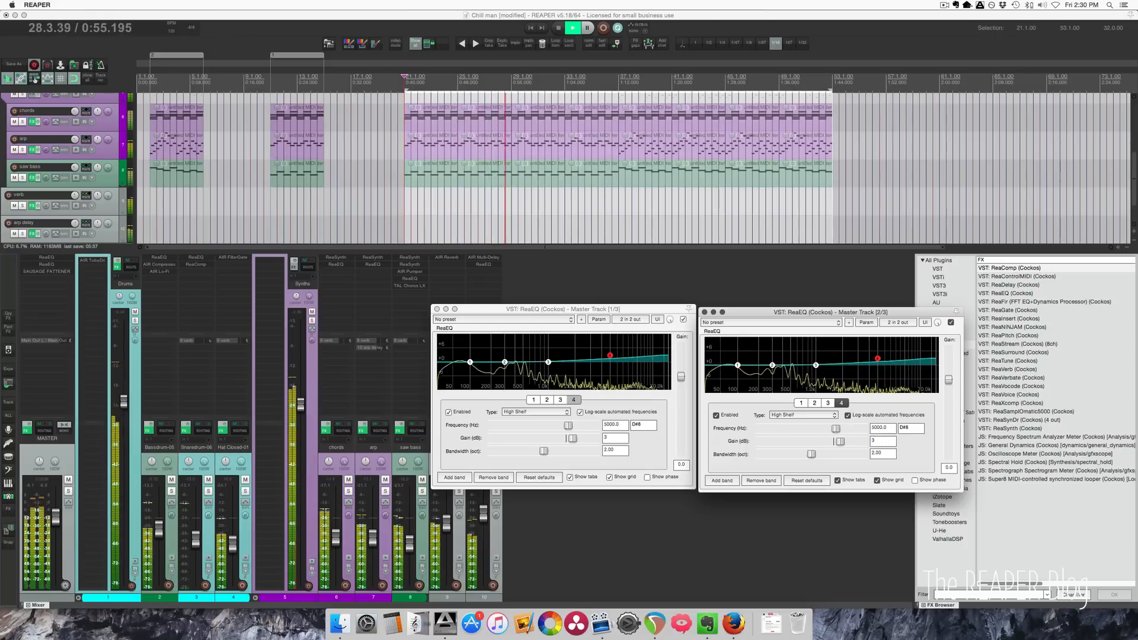
Sweep band 2 on both EQs into boosts landing around 180–250 Hz
click(771, 365)
mouse_move(771, 364)
mouse_down()
mouse_move(765, 353)
mouse_move(832, 338)
mouse_move(850, 357)
mouse_up()
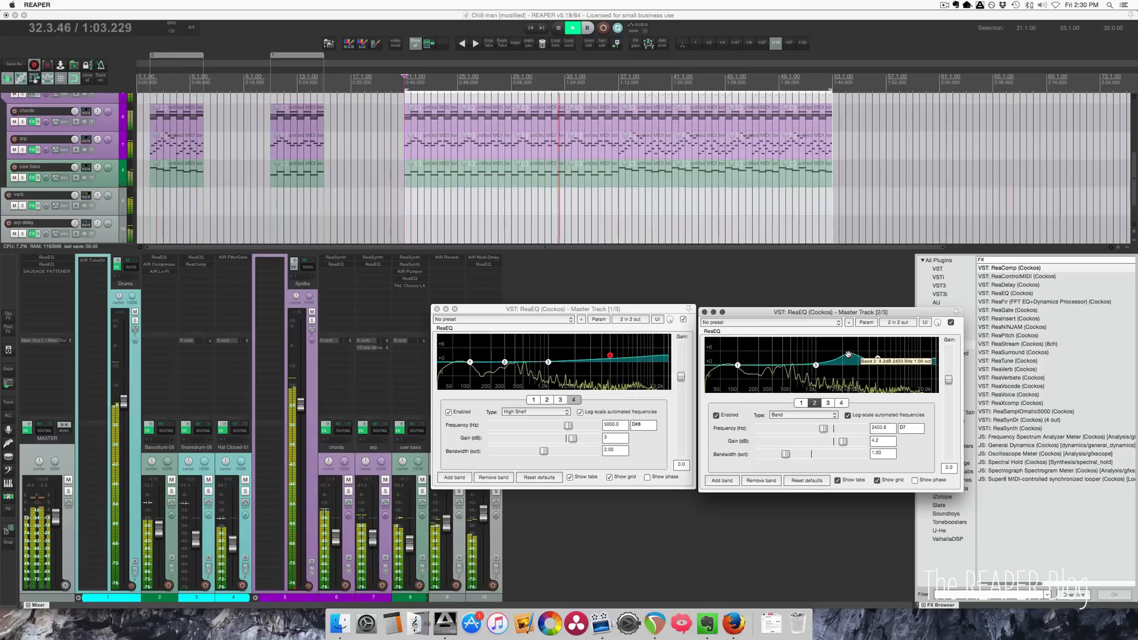
click(502, 359)
drag(503, 349, 492, 348)
scroll(492, 348, down, 2)
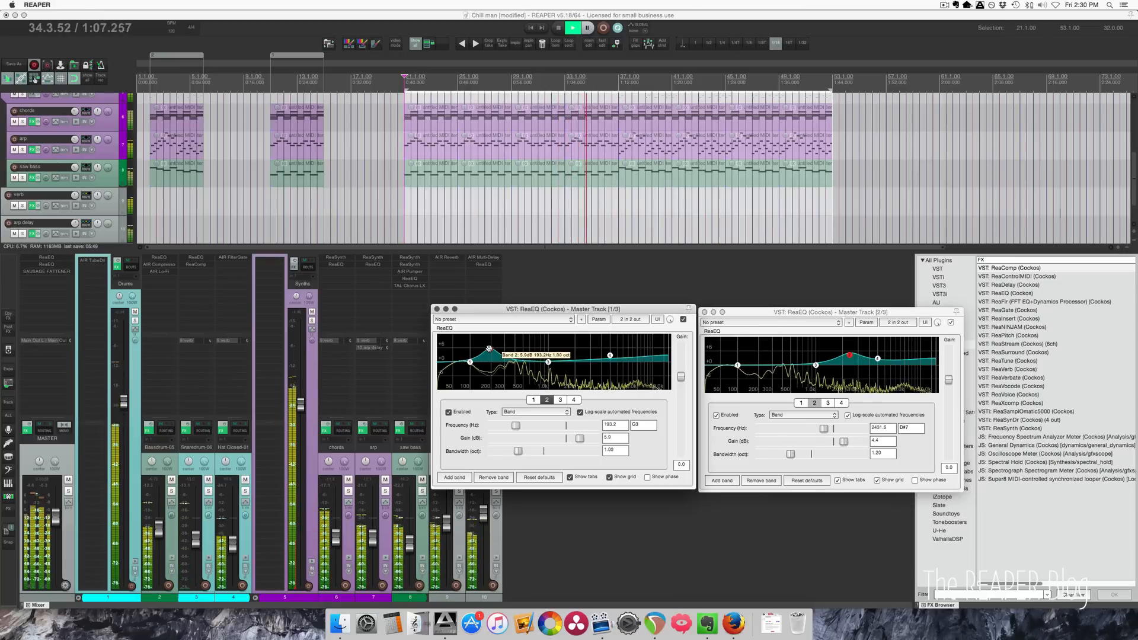
drag(491, 348, 564, 355)
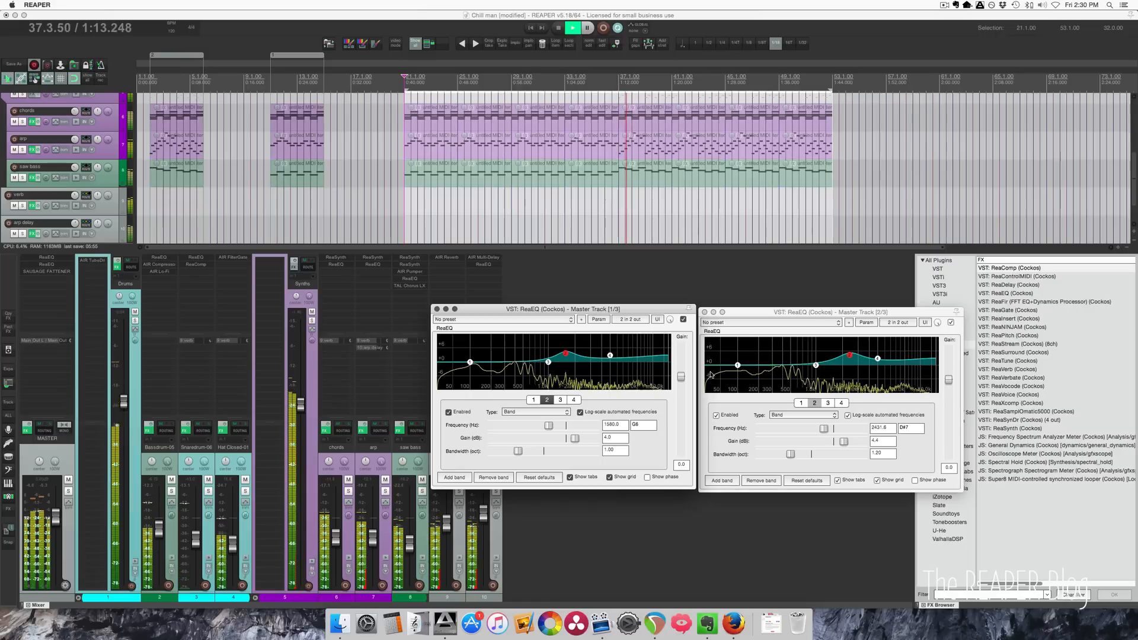
drag(816, 365, 753, 356)
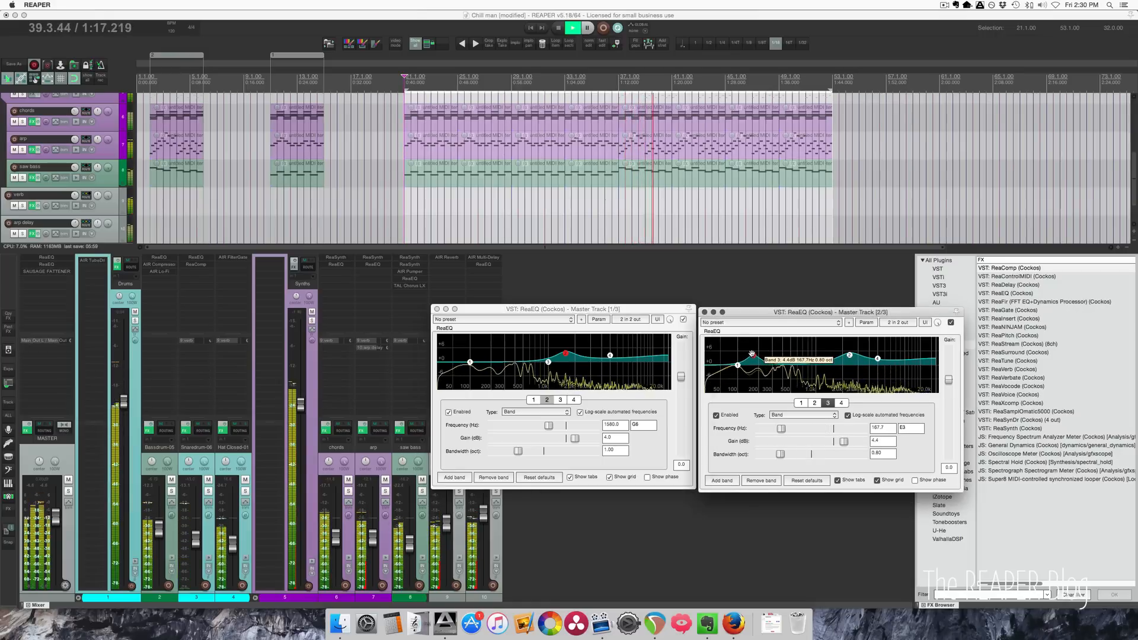
drag(567, 354, 488, 351)
scroll(487, 352, down, 2)
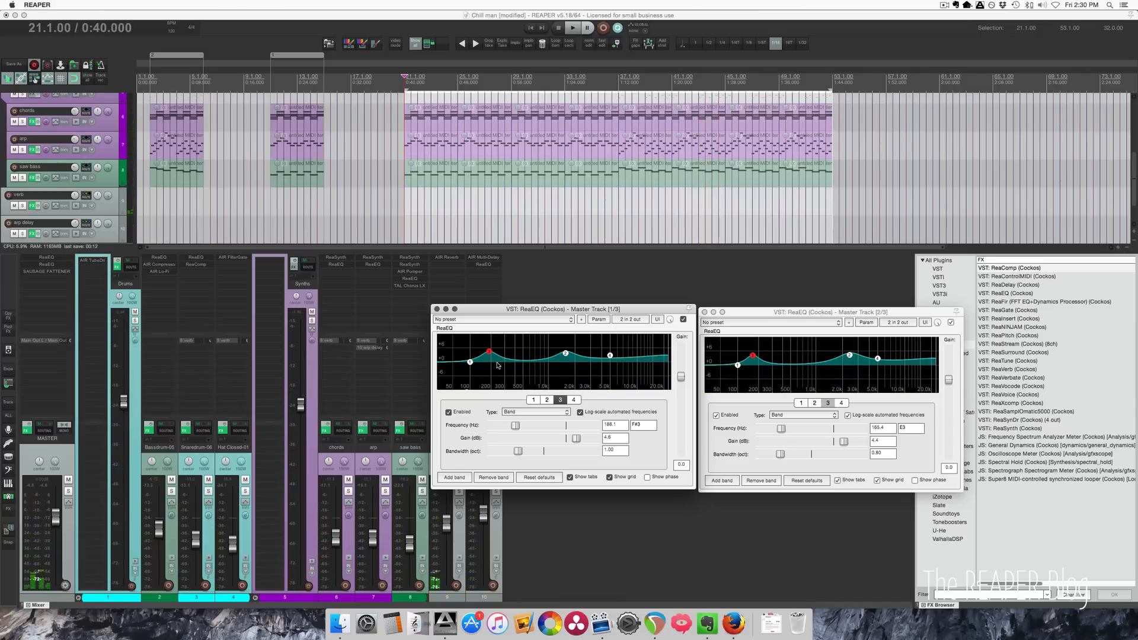
click(65, 442)
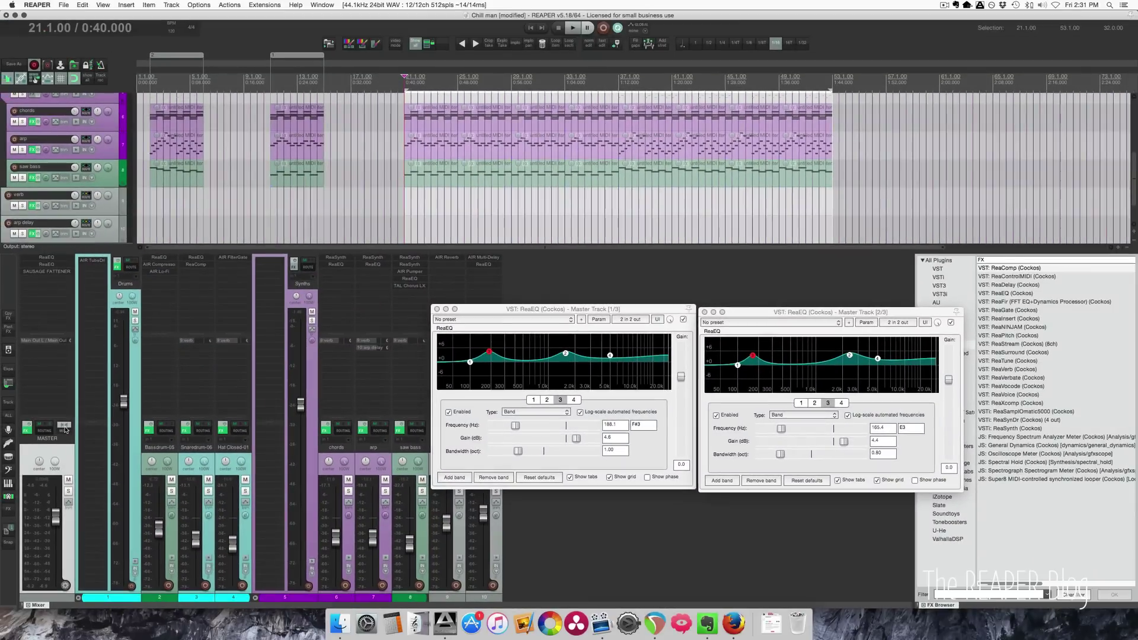
right_click(66, 428)
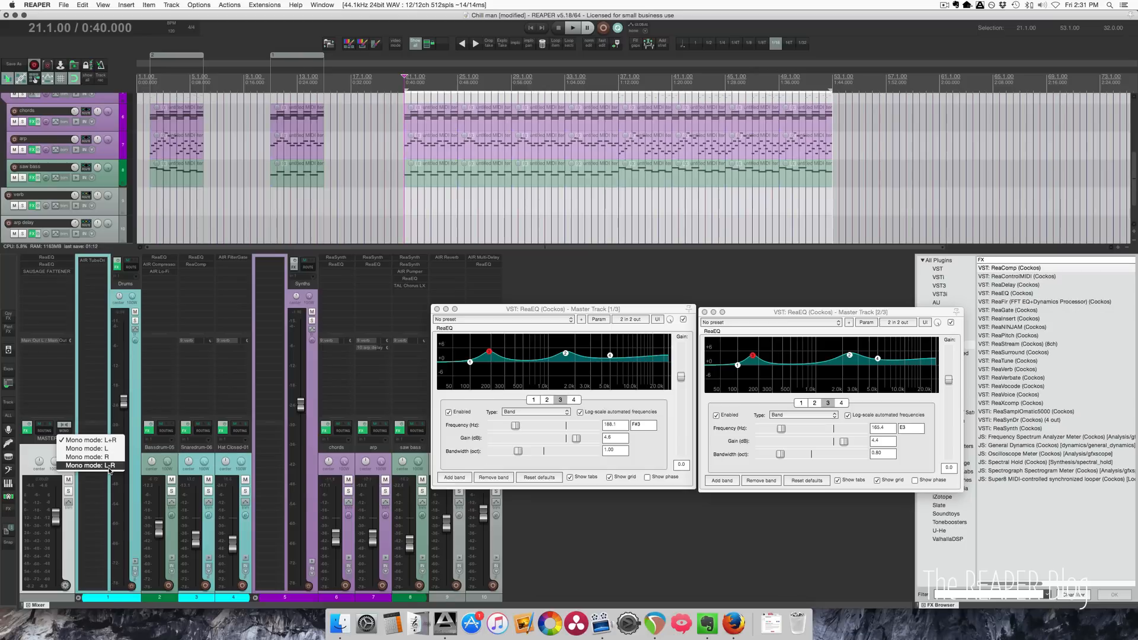
click(109, 465)
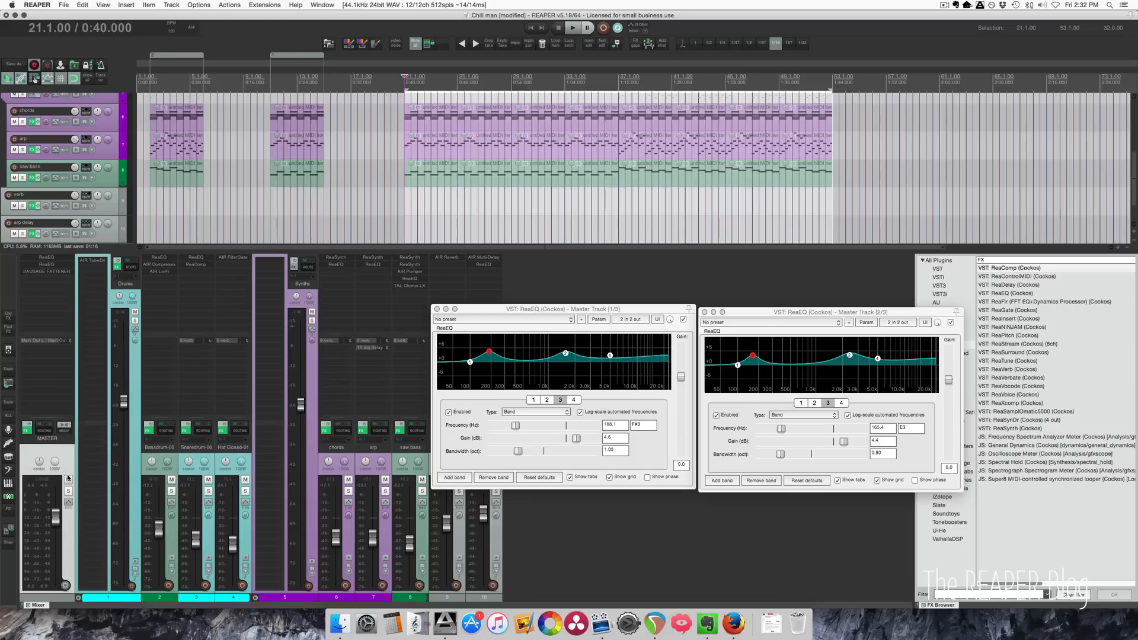
Audition the master in Mono mode: L during playback, briefly lowering then resetting the left EQ's output gain
right_click(64, 427)
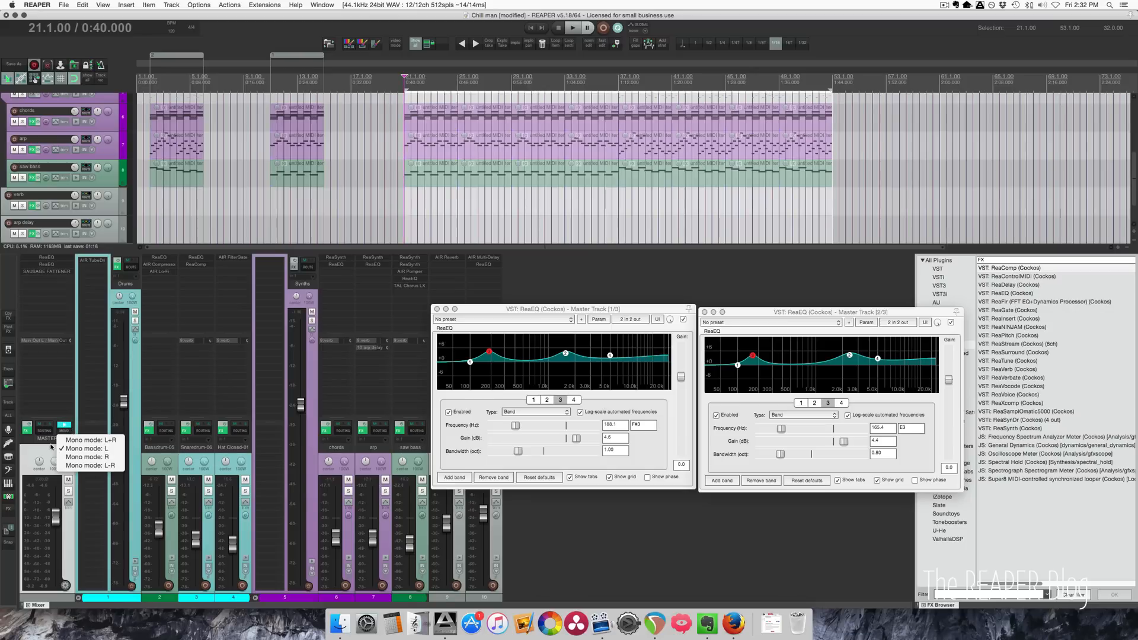
click(89, 448)
key(space)
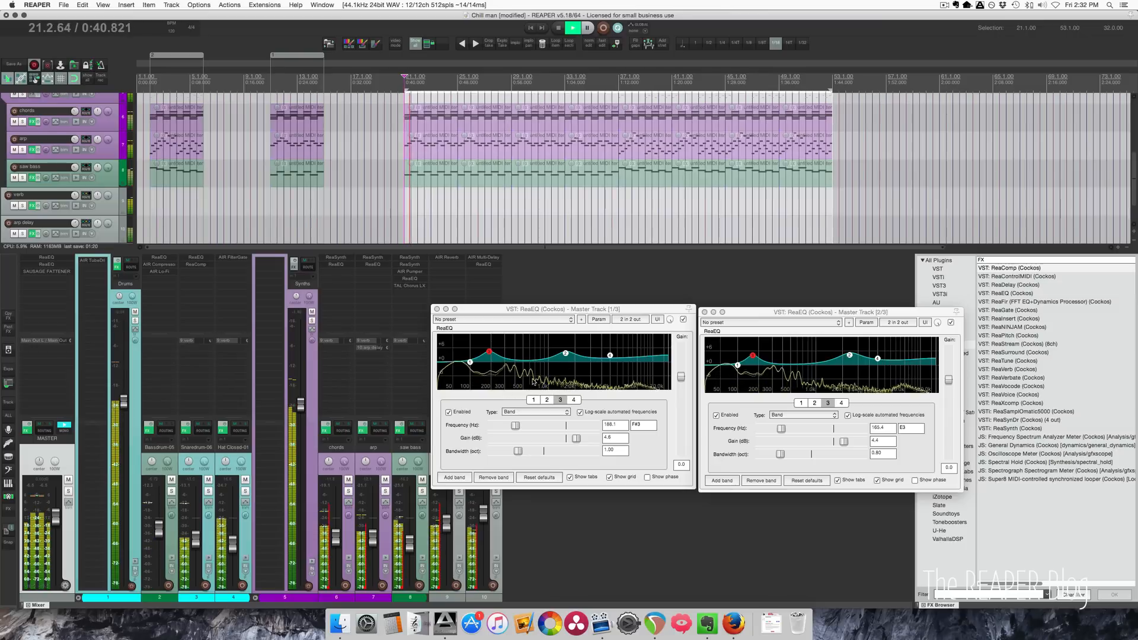
drag(681, 377, 681, 455)
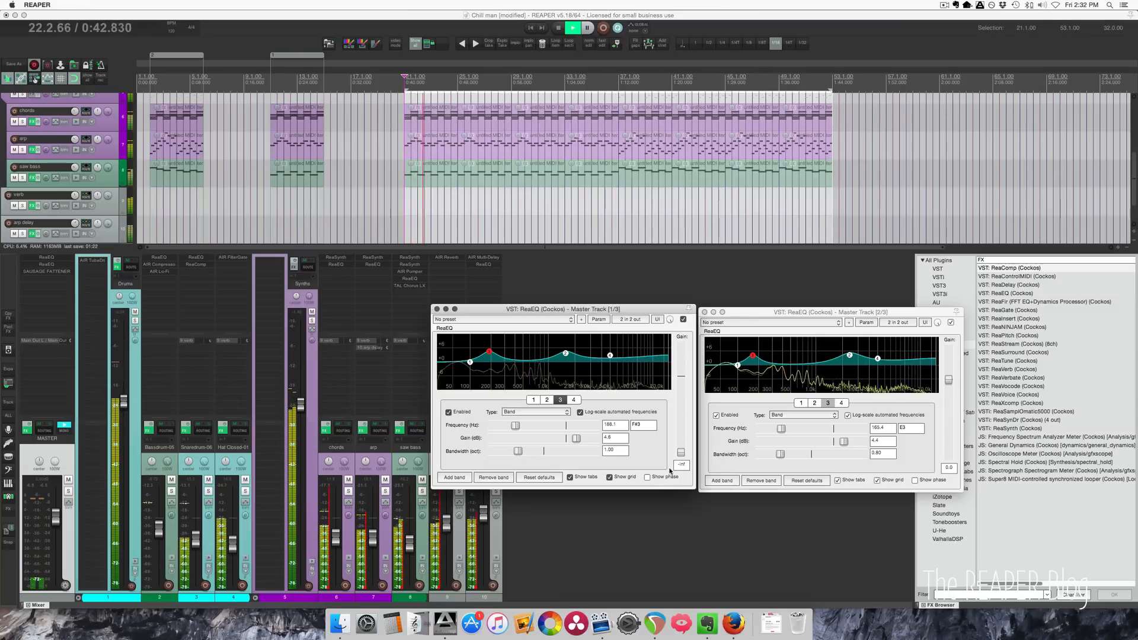
double_click(681, 436)
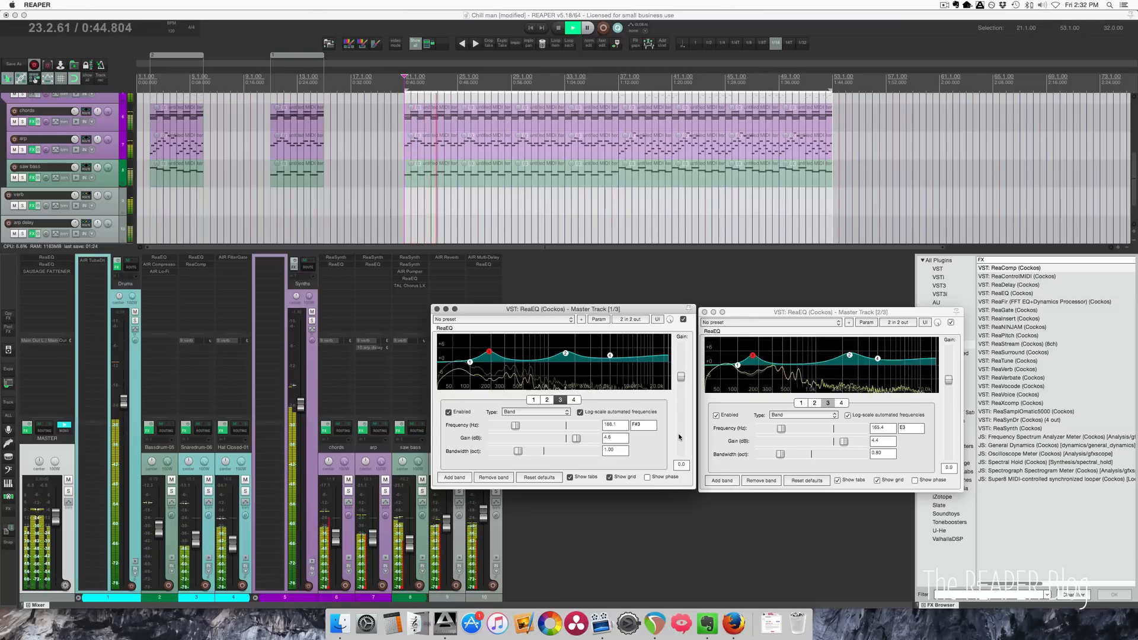
Switch the master to Mono mode: R to audition the right-channel EQ
right_click(66, 427)
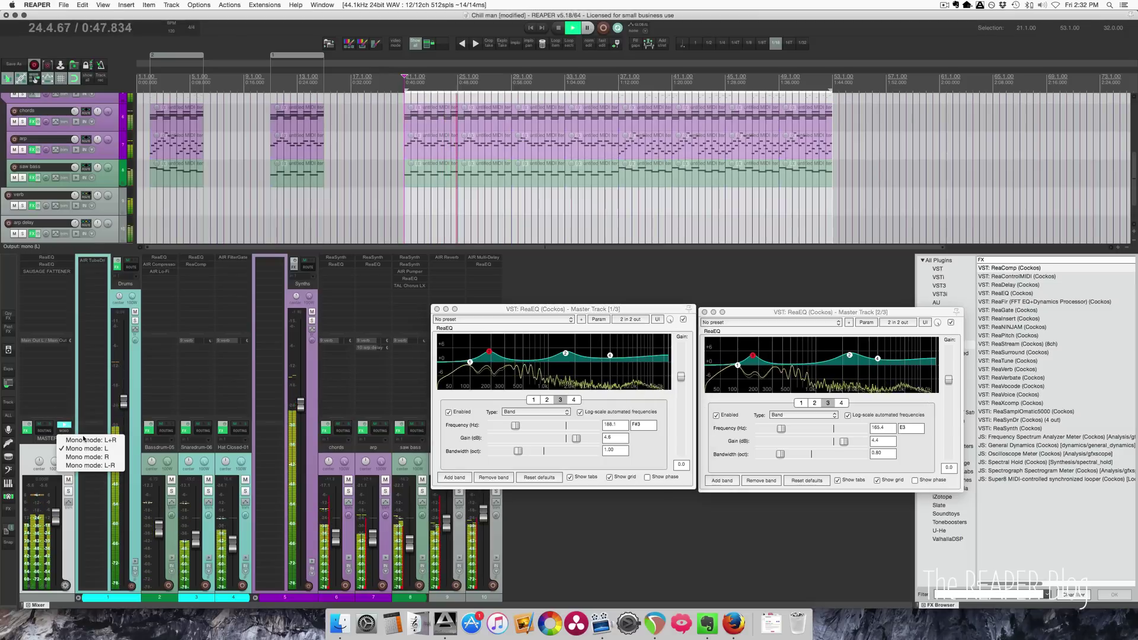
click(98, 458)
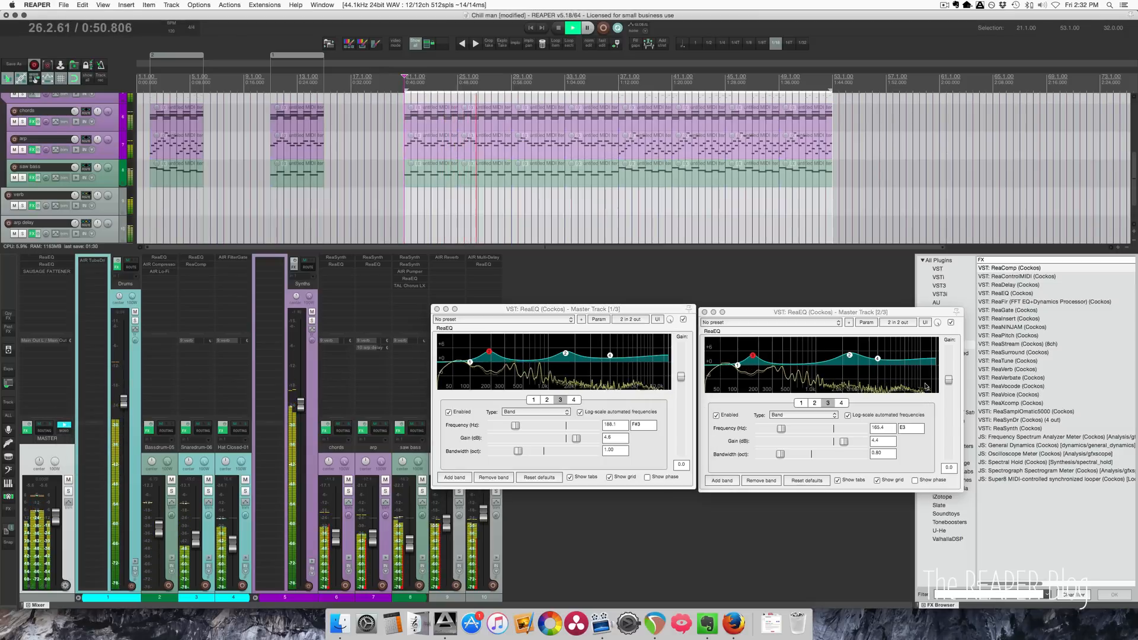
click(949, 414)
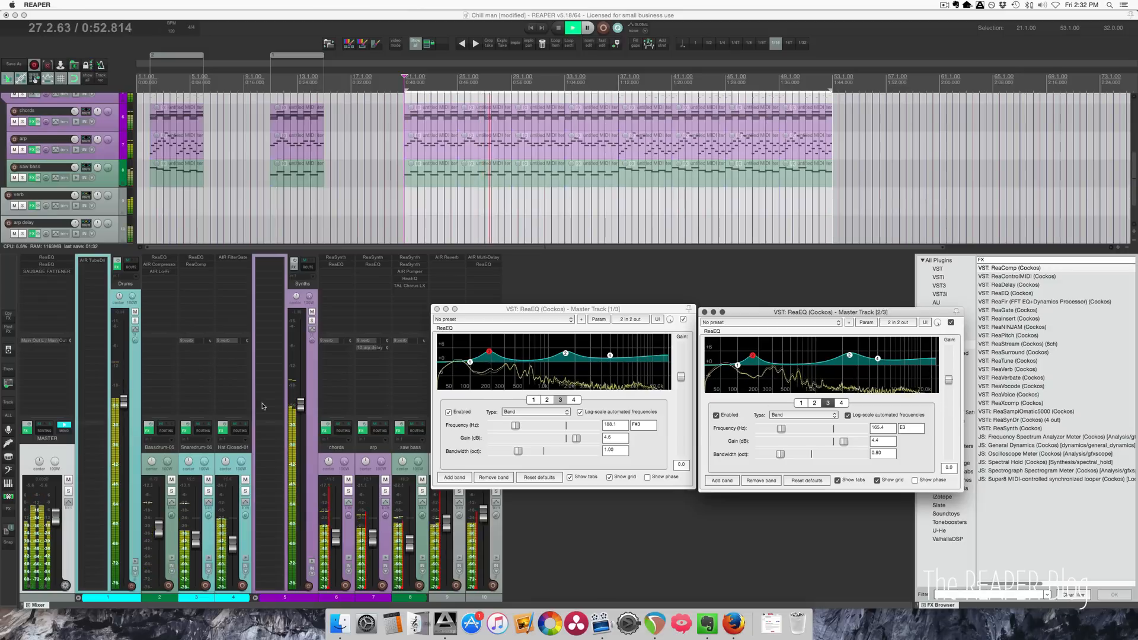
Switch the master to Mono mode: L+R to hear both channels summed
right_click(67, 427)
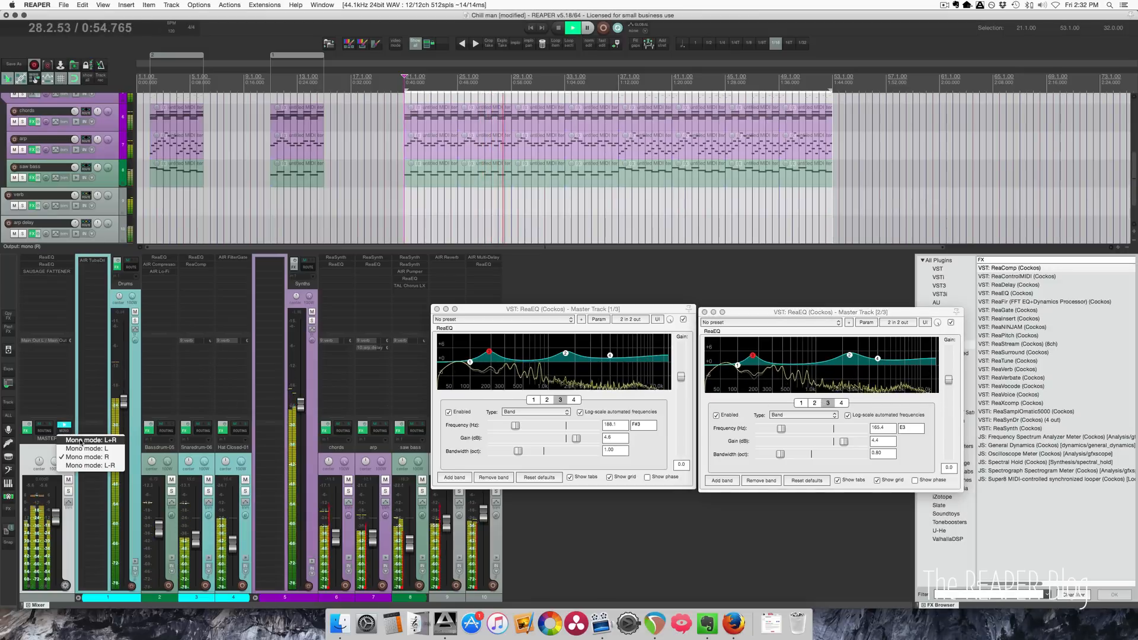
click(89, 440)
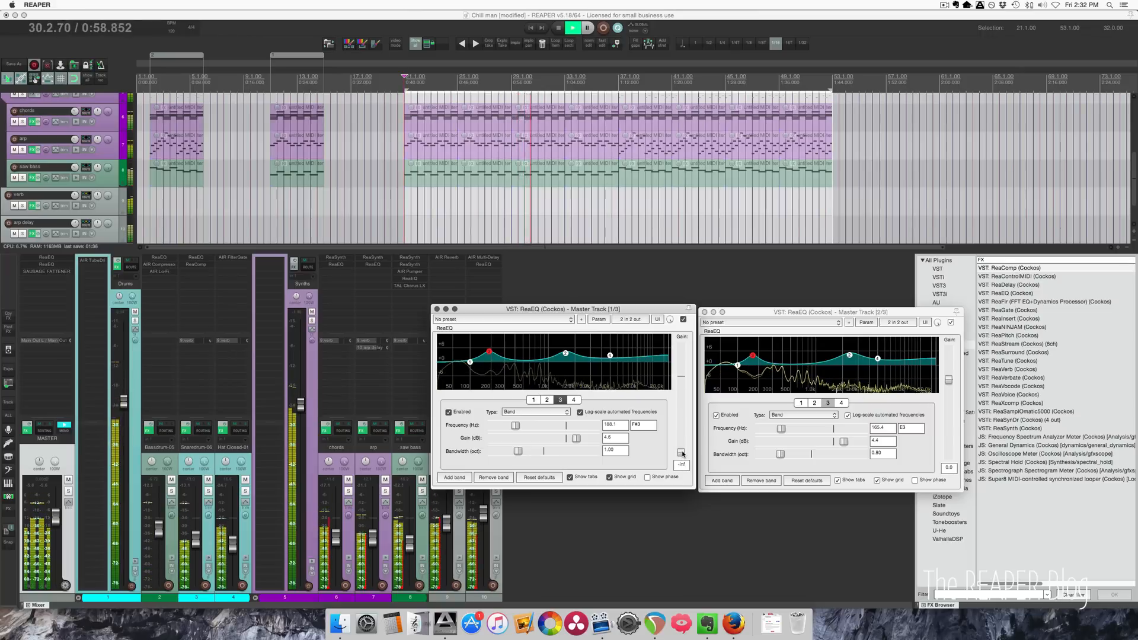
right_click(55, 427)
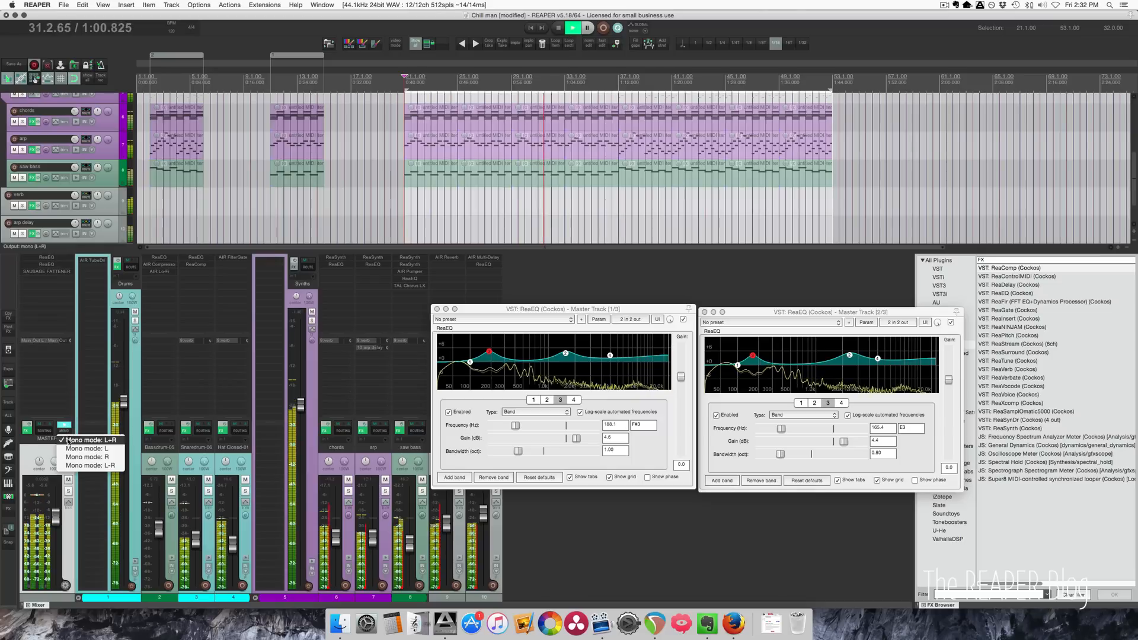
click(89, 458)
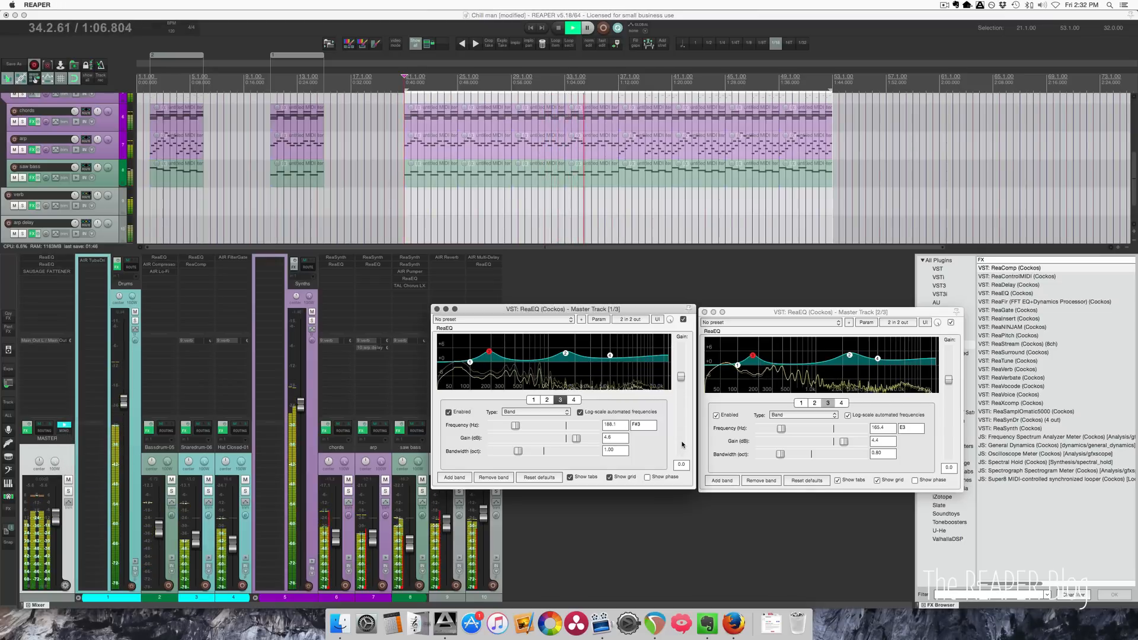
Move the left EQ's band 2 to a boost near 1.8 kHz and keep the master in Mono mode: L+R
mouse_move(566, 354)
mouse_down()
mouse_move(565, 342)
mouse_move(530, 374)
mouse_up()
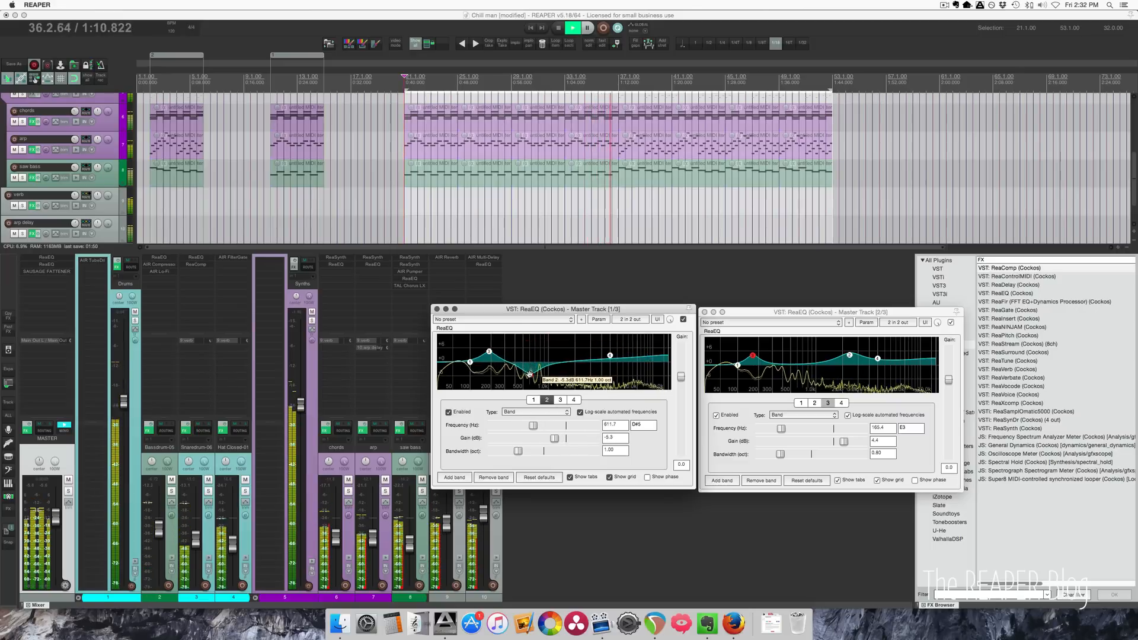
mouse_move(530, 374)
mouse_down()
mouse_move(570, 375)
mouse_move(570, 354)
mouse_up()
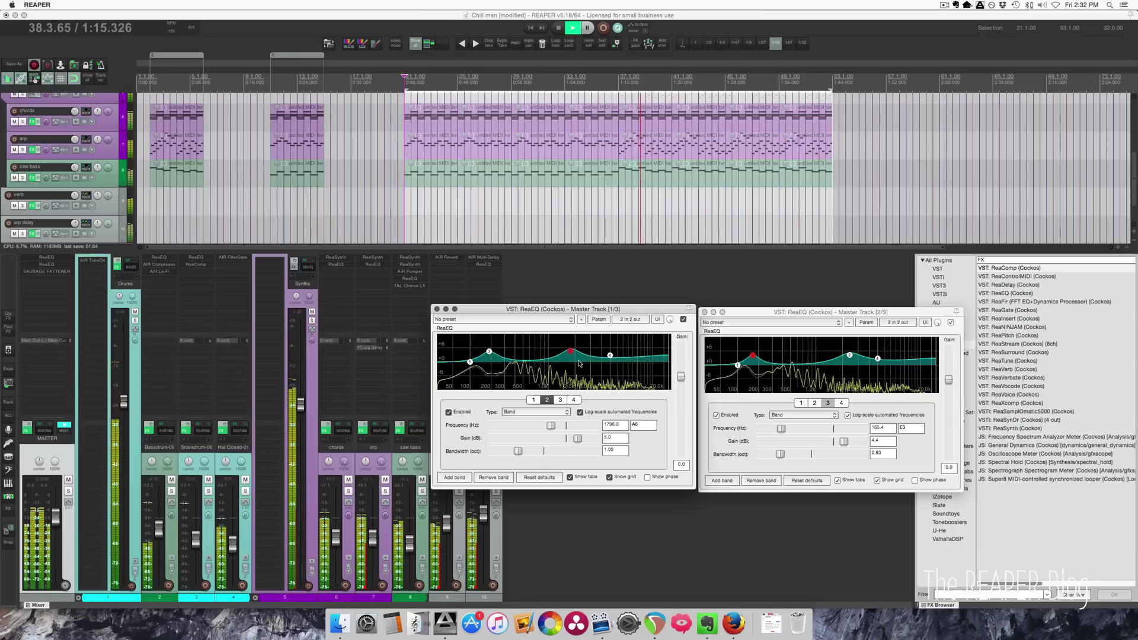
right_click(65, 426)
click(74, 439)
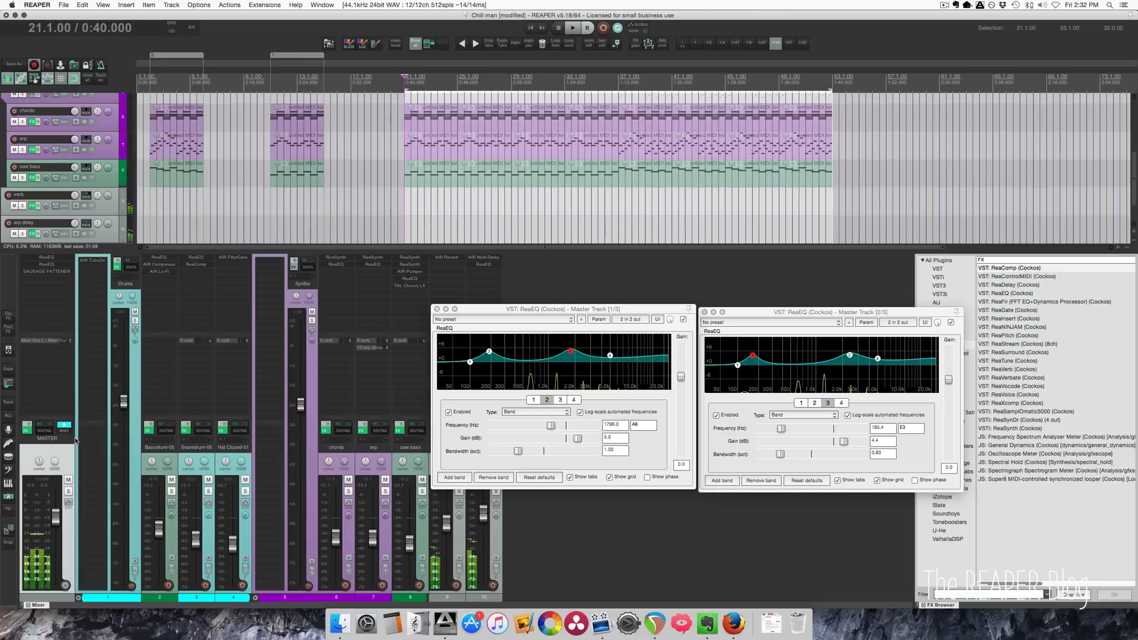